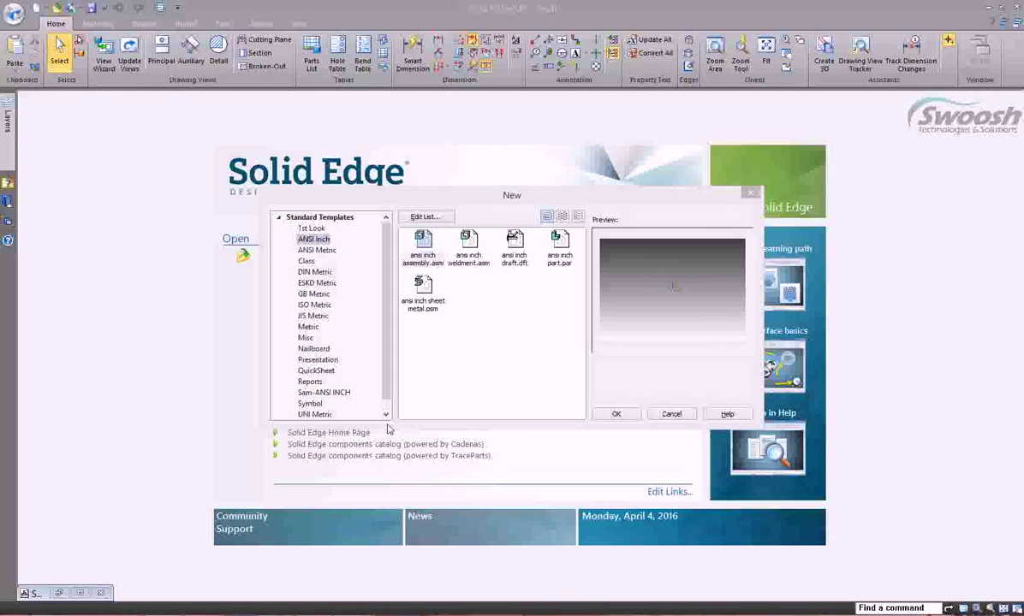
- Browse the ANSI Inch, ANSI Metric and custom ANSI INCH categories in the standard templates list
click(387, 287)
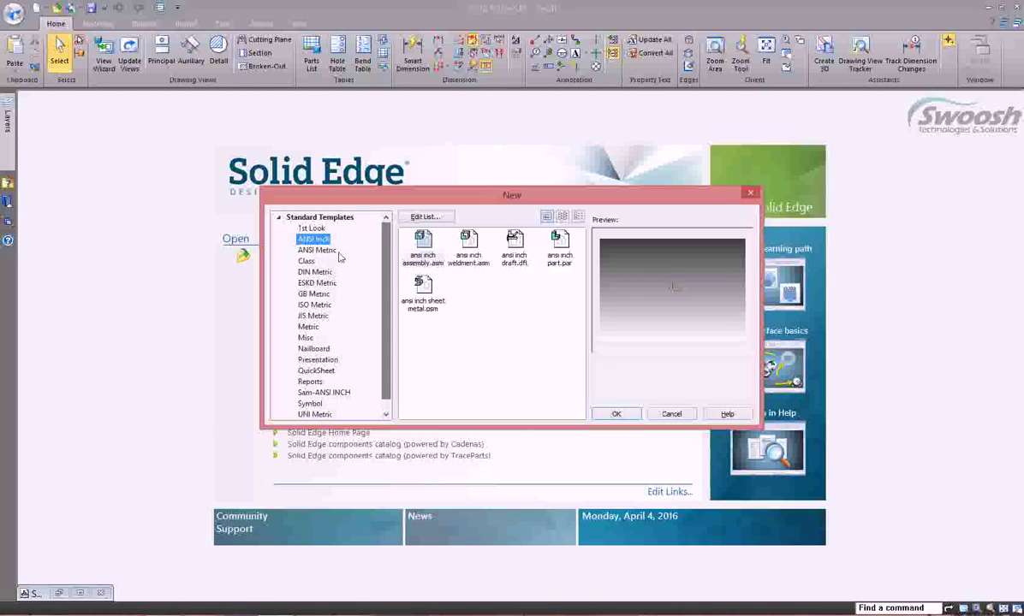
click(305, 251)
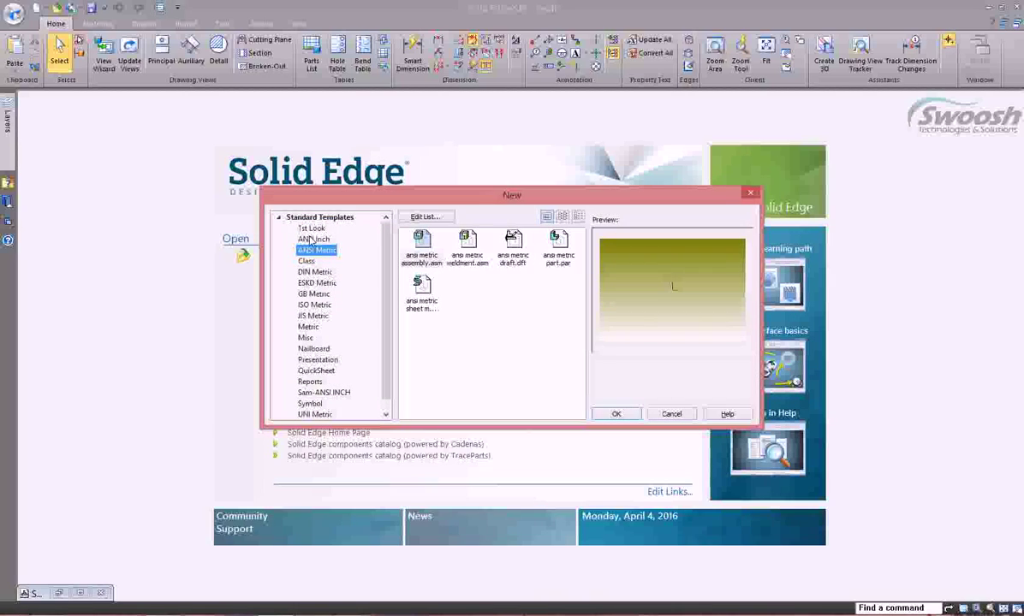
click(310, 241)
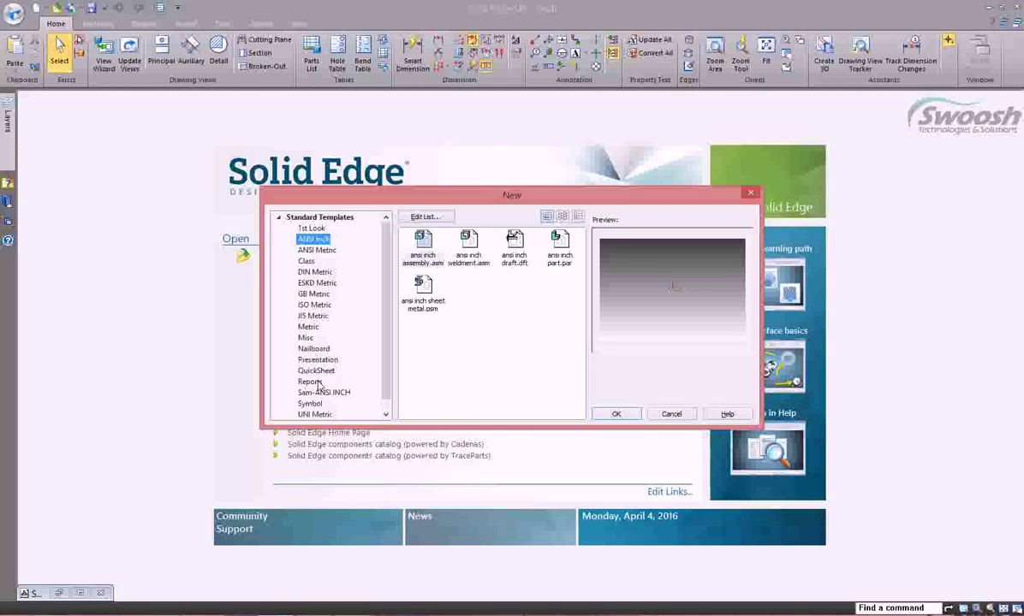
click(340, 394)
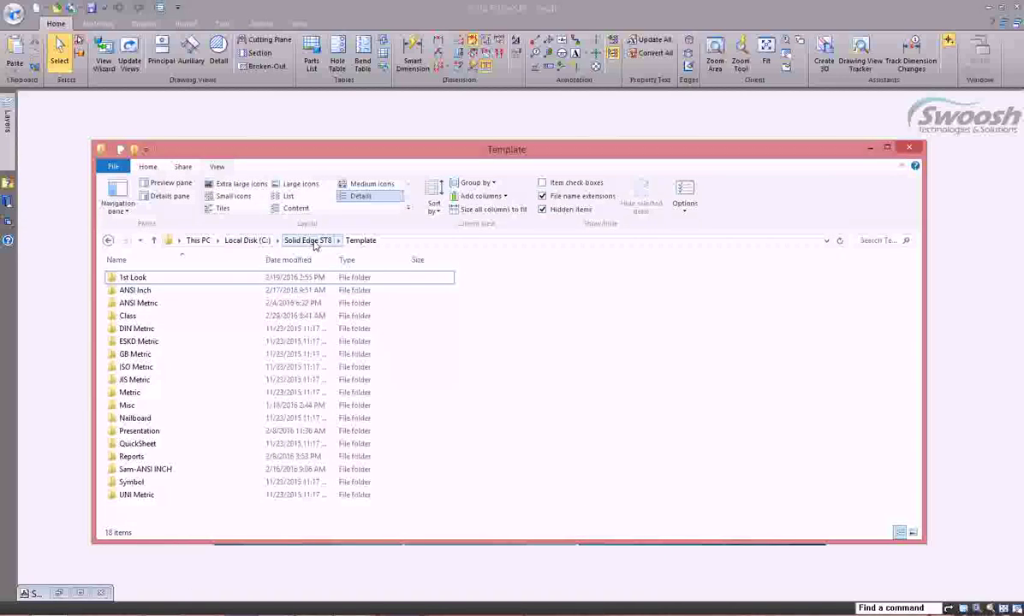
- Examine the C:\Solid Edge ST8\Template folder and its custom ANSI INCH subfolder in File Explorer, and minimize the window
click(405, 239)
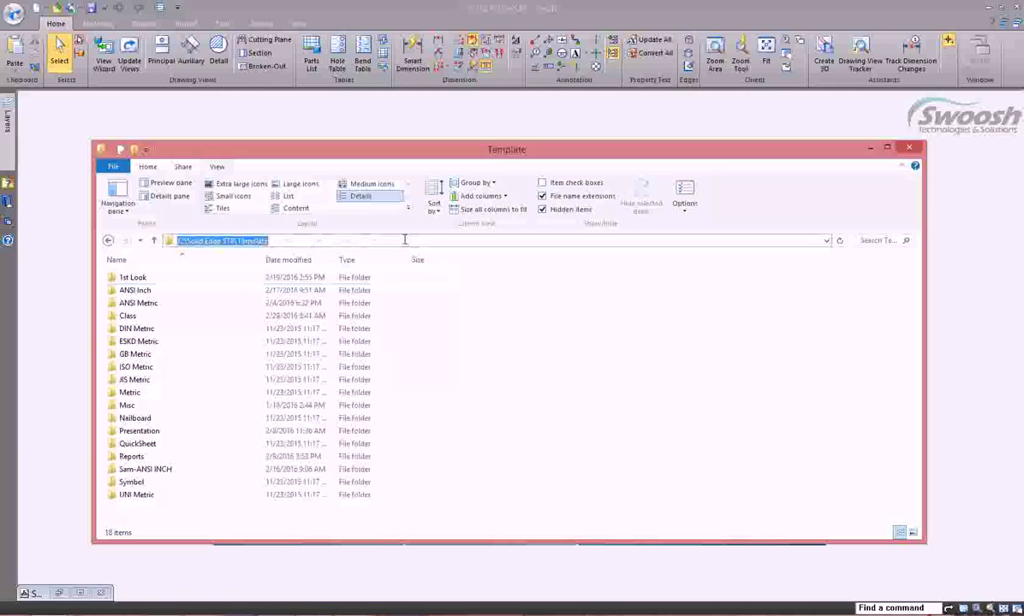
click(505, 332)
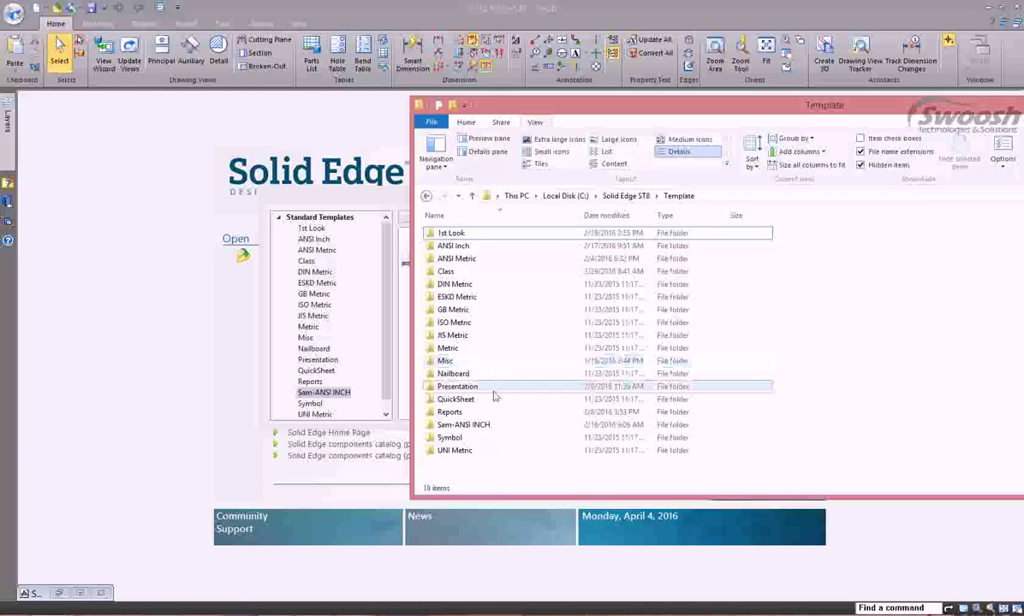
right_click(497, 476)
click(458, 477)
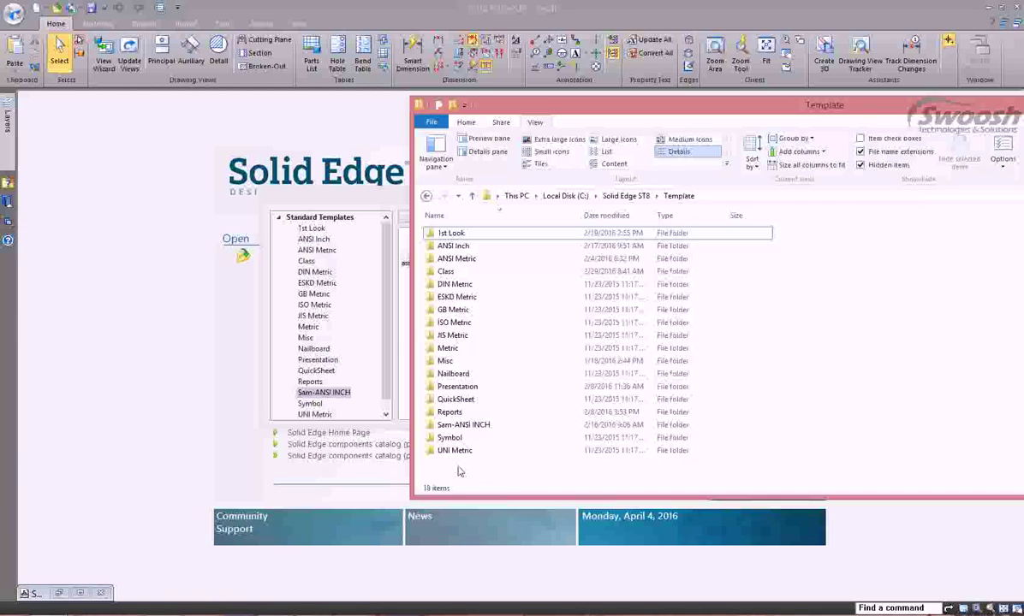
double_click(477, 427)
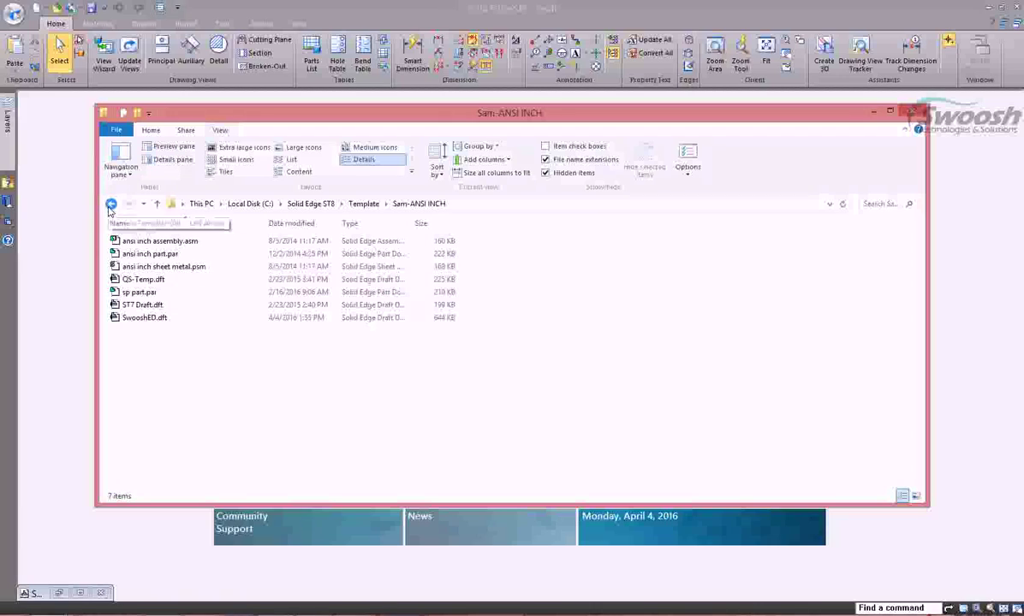
click(112, 206)
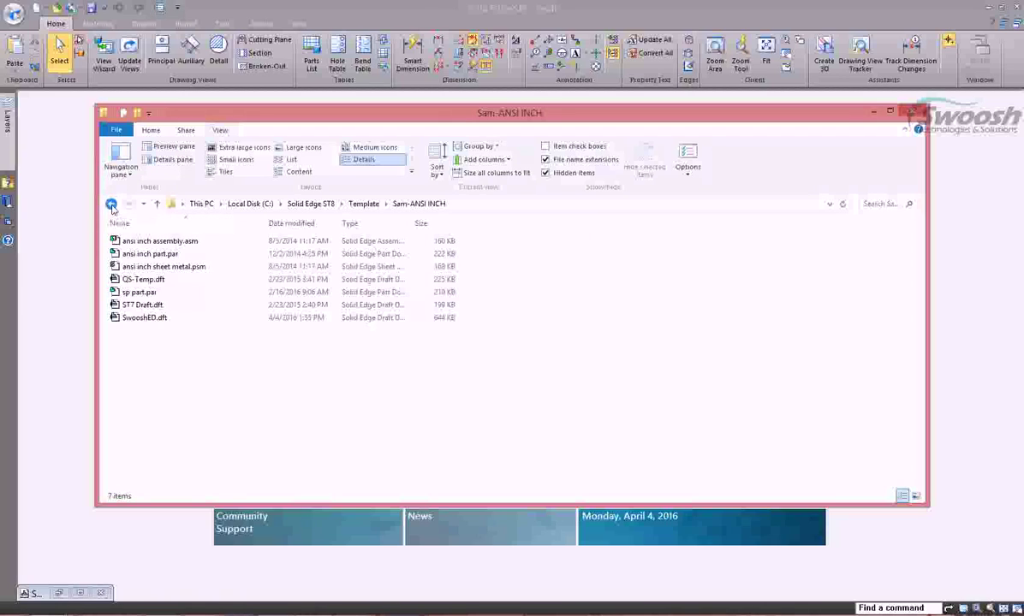
click(871, 115)
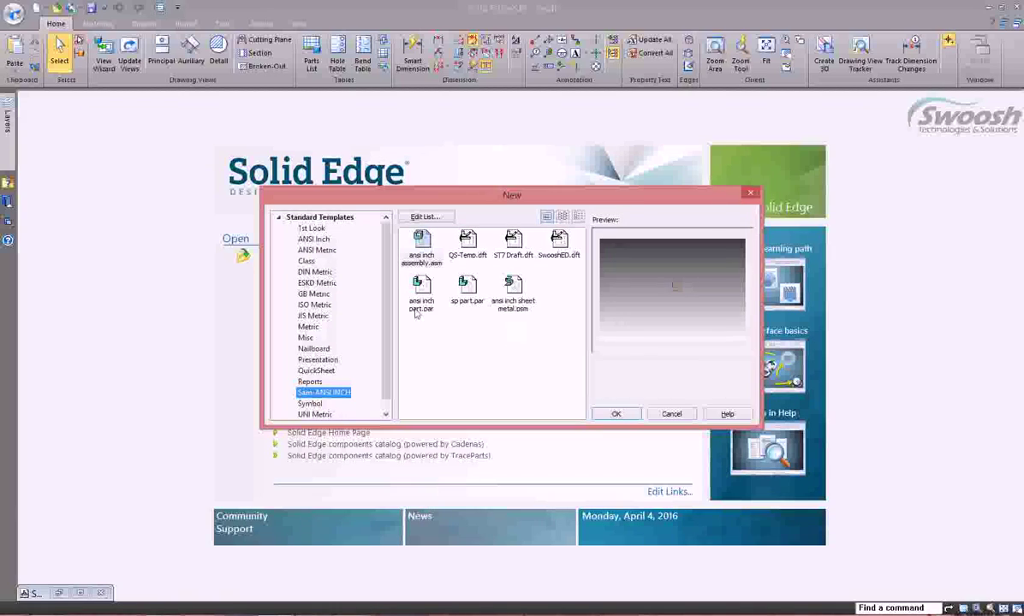
- Create a new draft document from the ANSI Inch template ansi inch draft.dft
click(308, 239)
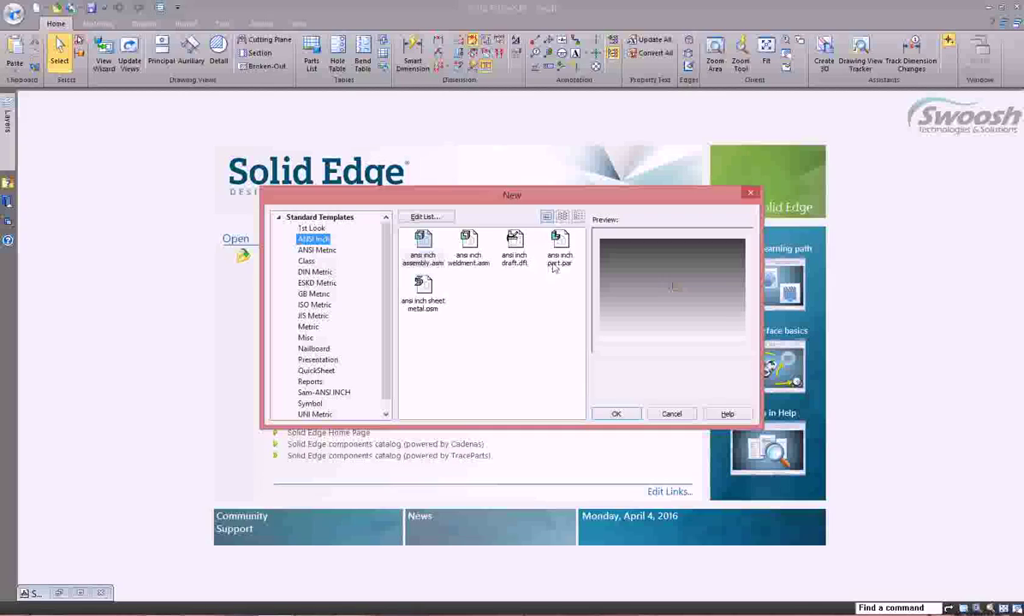
click(513, 248)
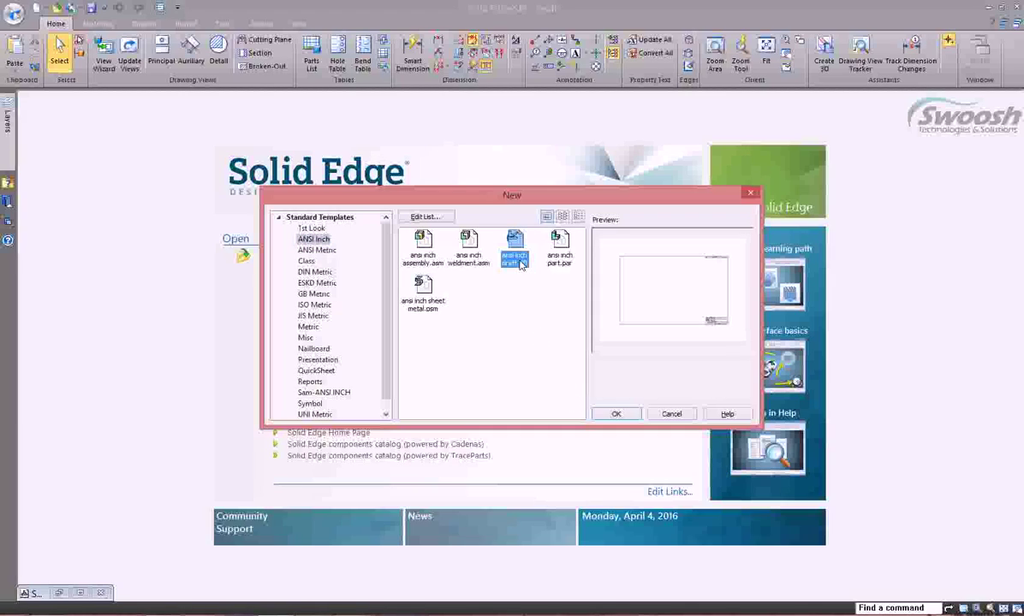
click(616, 414)
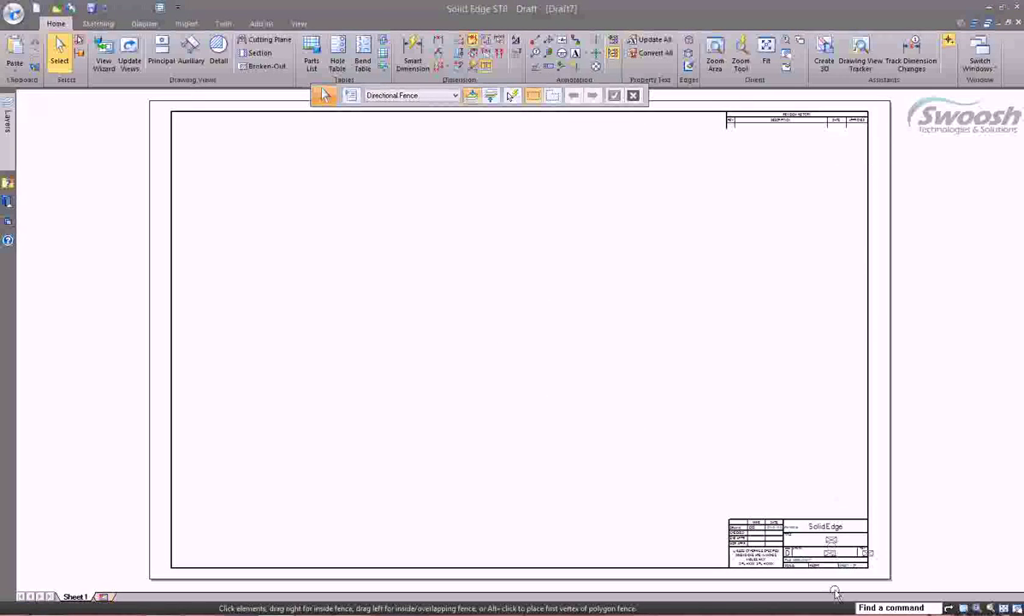
- Examine the title block at the sheet's lower right corner and the overall sheet layout
scroll(808, 534, up, 3)
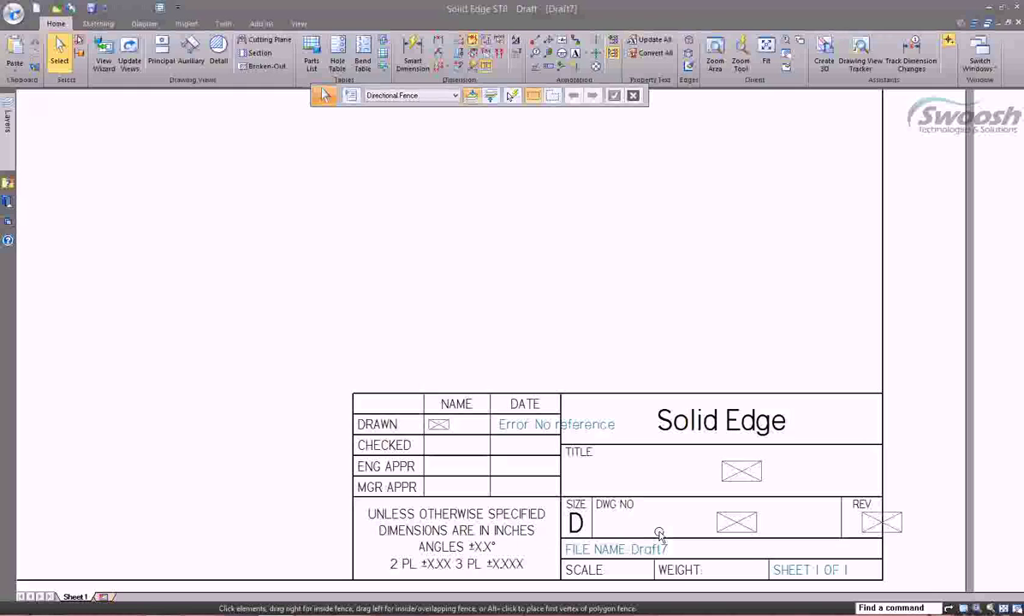
scroll(683, 513, down, 2)
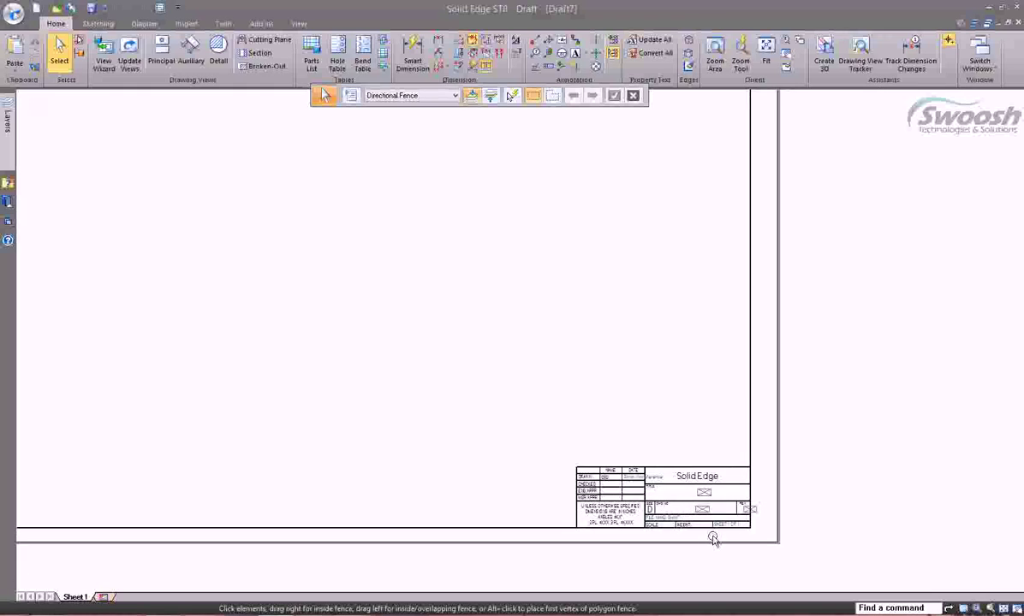
scroll(717, 540, down, 2)
scroll(624, 500, up, 1)
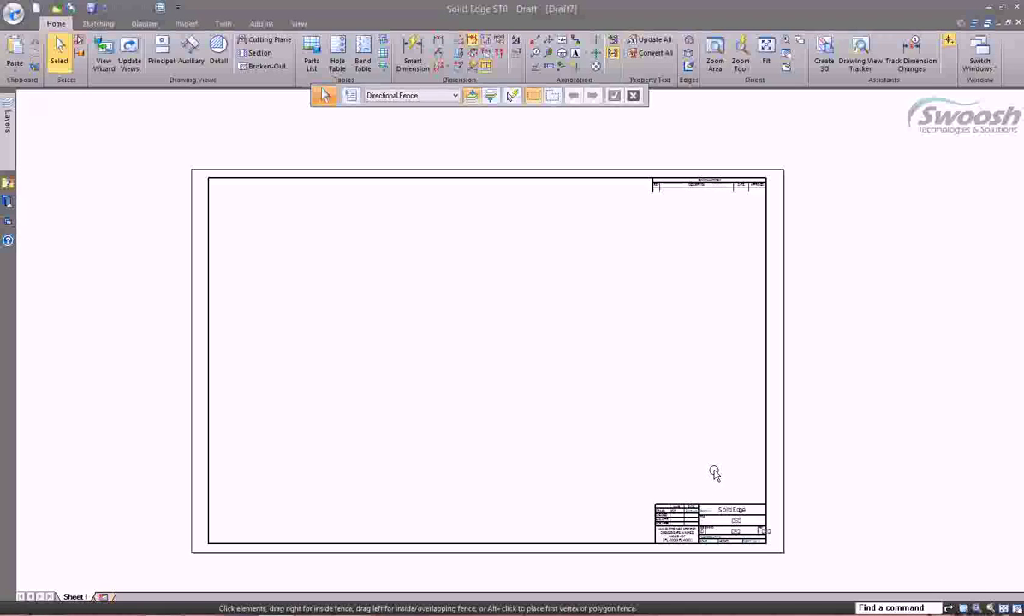
scroll(713, 473, up, 3)
scroll(674, 475, up, 1)
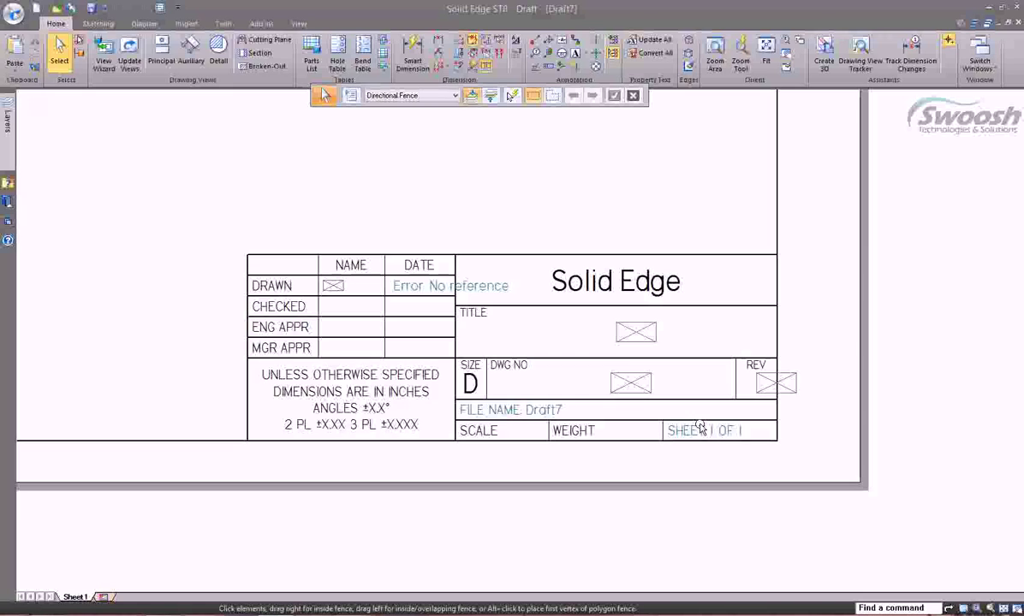
scroll(774, 485, down, 5)
scroll(772, 495, up, 1)
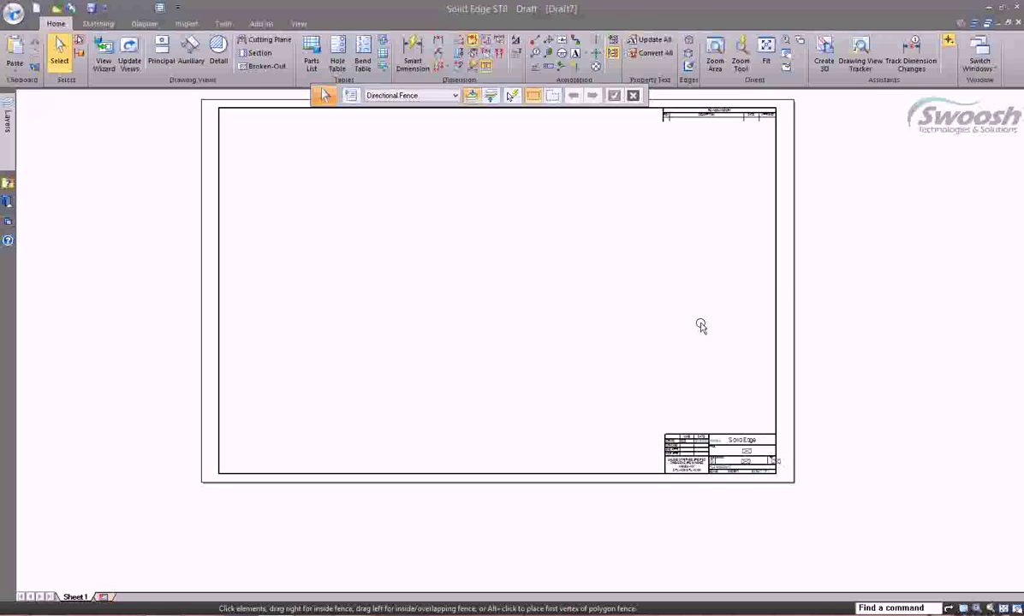
- Turn on the display of the background sheets alongside the working sheet
click(223, 24)
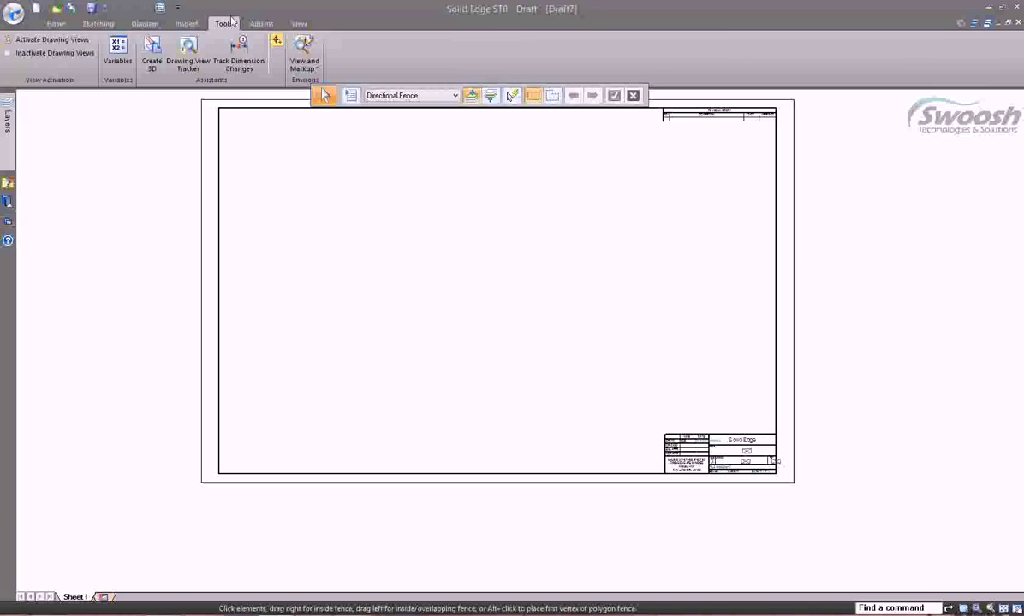
click(300, 24)
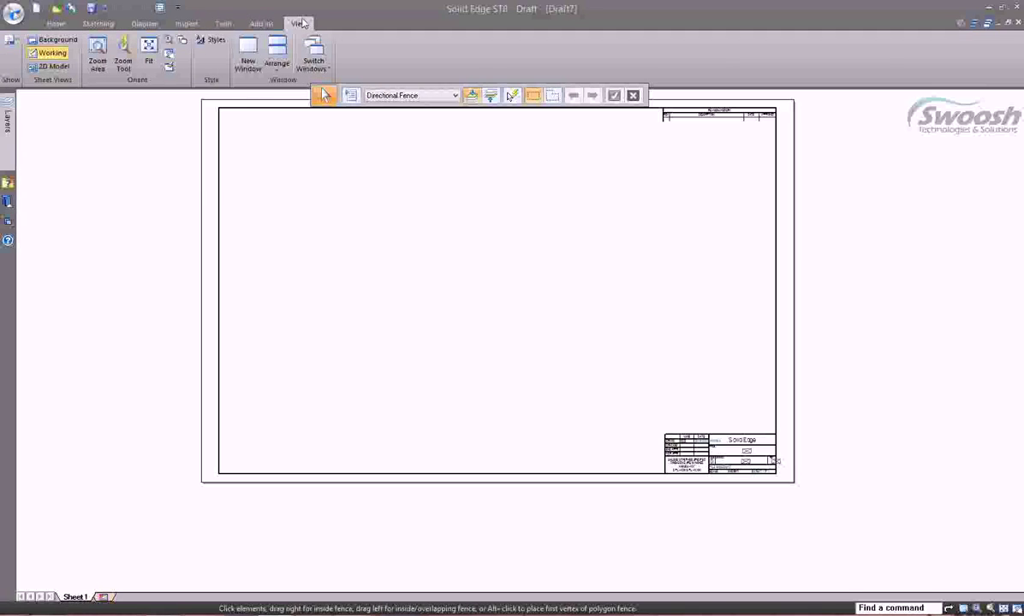
click(56, 40)
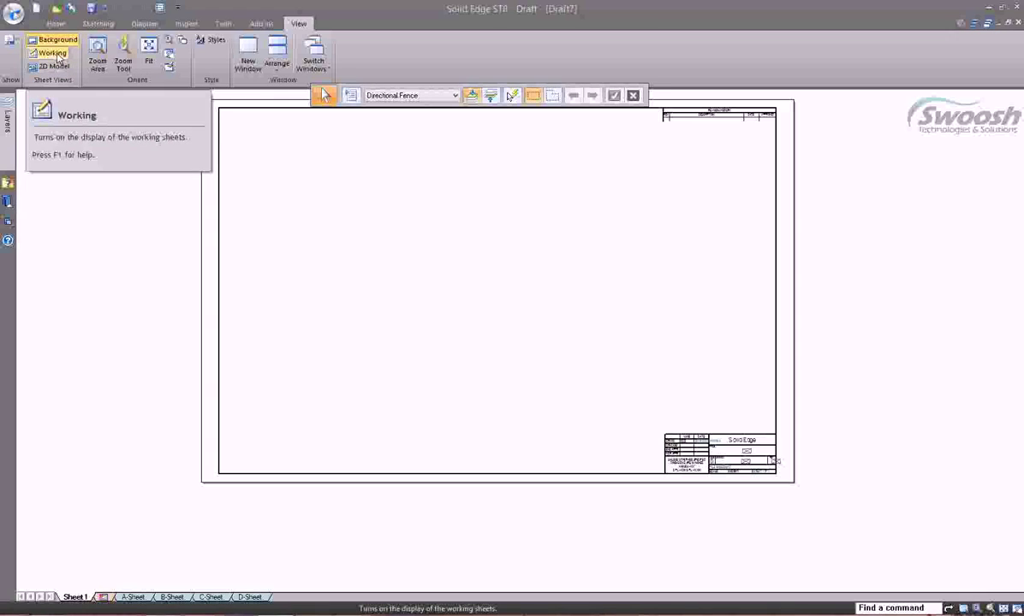
click(57, 54)
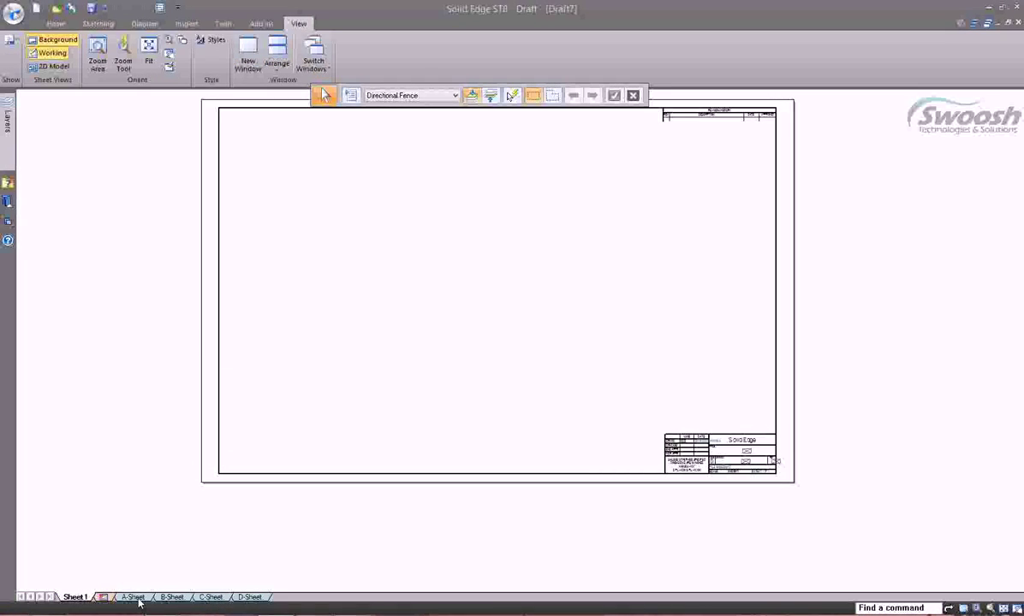
- Review the A-Sheet, B-Sheet and C-Sheet backgrounds, fitting each to the window
click(134, 598)
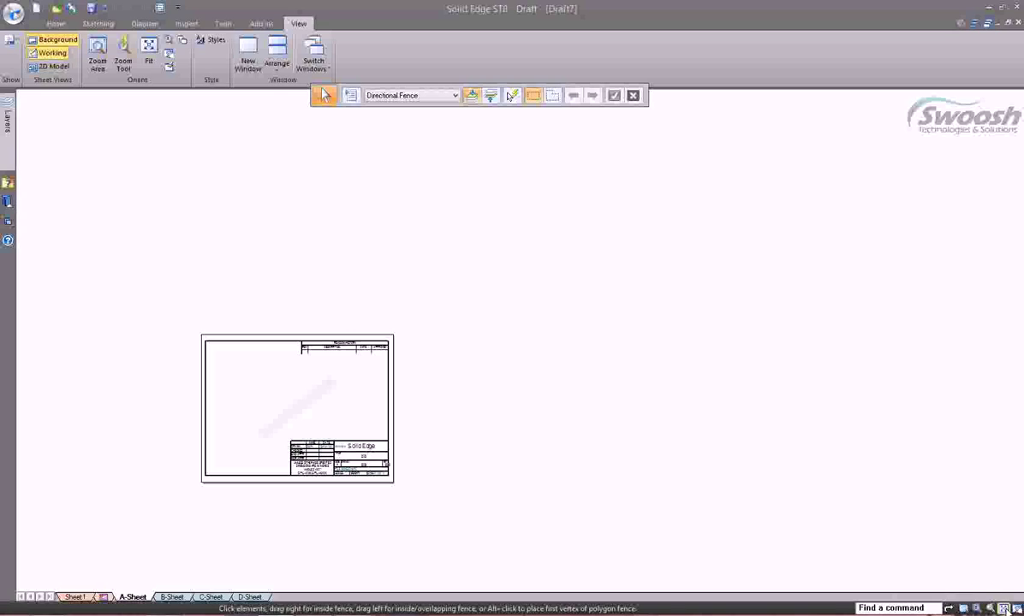
key(ctrl+shift+f)
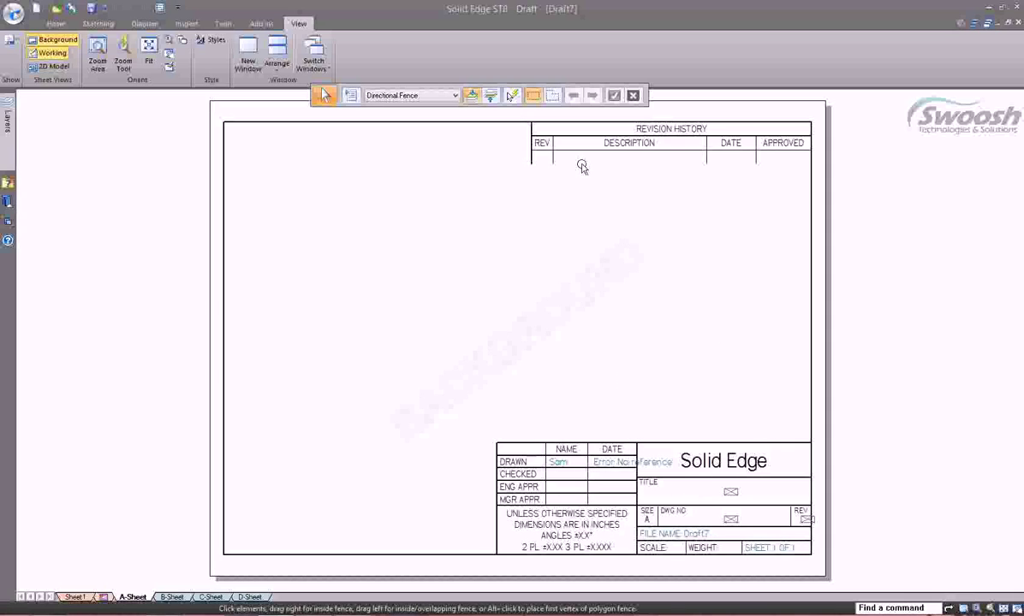
click(171, 597)
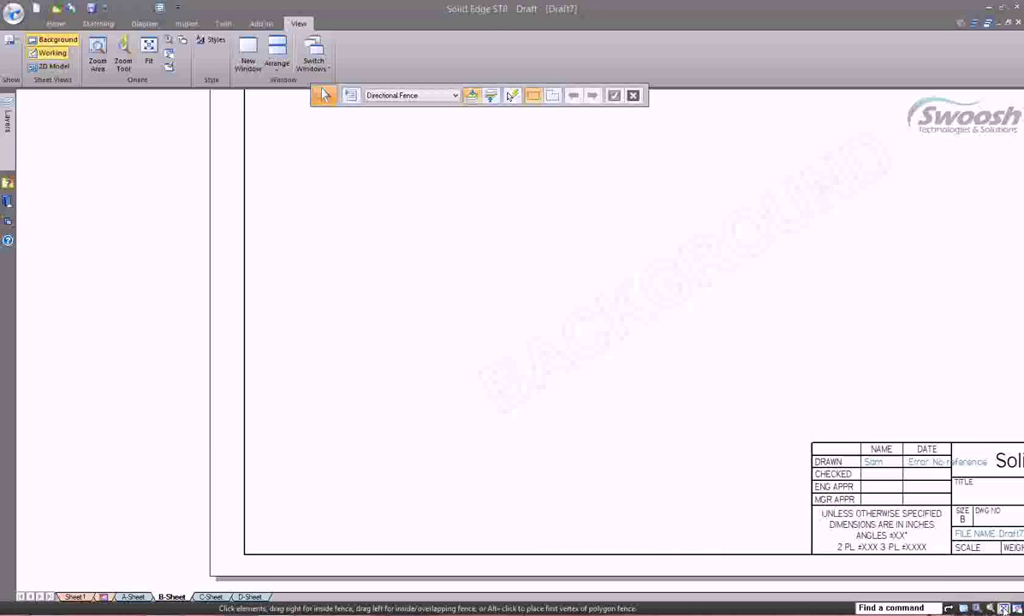
key(ctrl+shift+f)
click(210, 596)
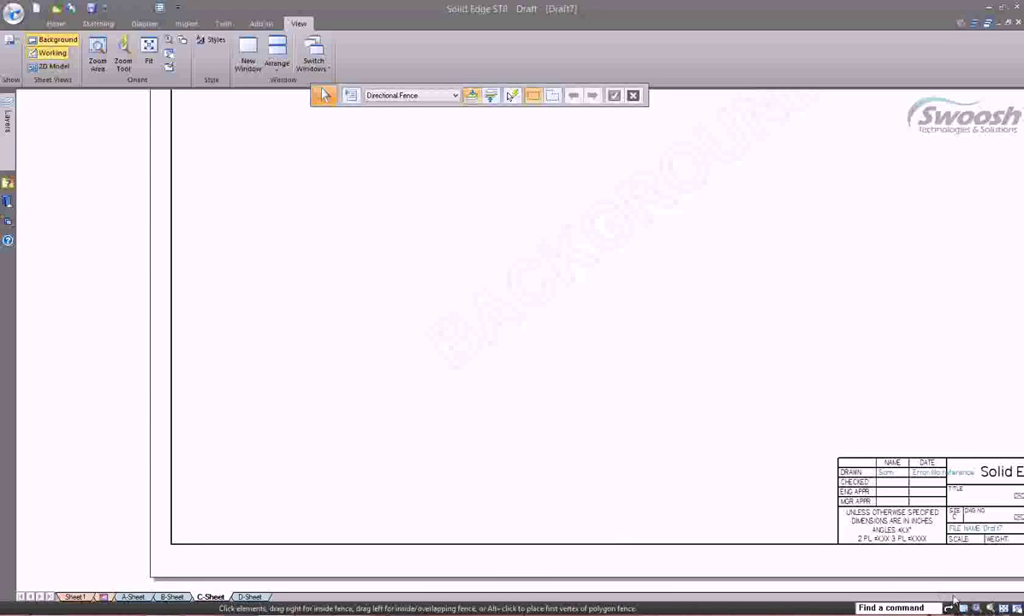
click(1003, 608)
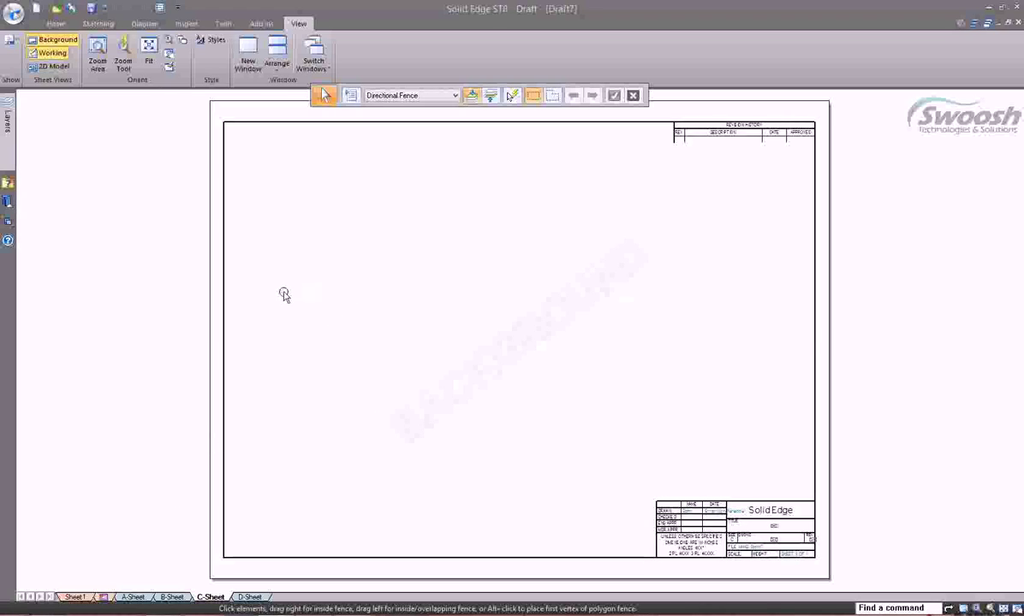
- Turn off the background sheet display and insert a second working sheet after Sheet1
click(53, 39)
scroll(321, 569, down, 2)
scroll(325, 556, up, 1)
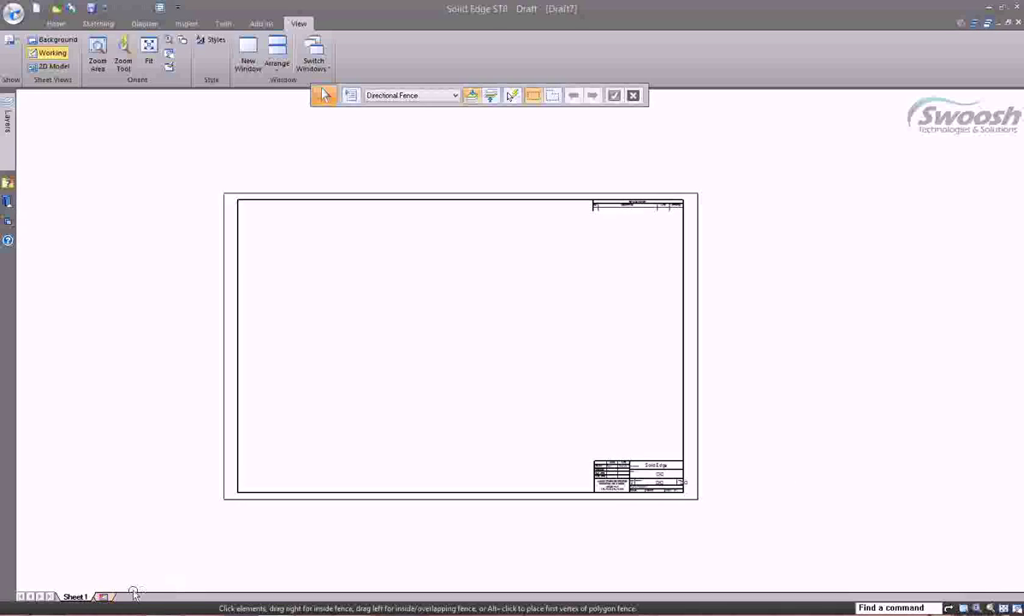
click(103, 598)
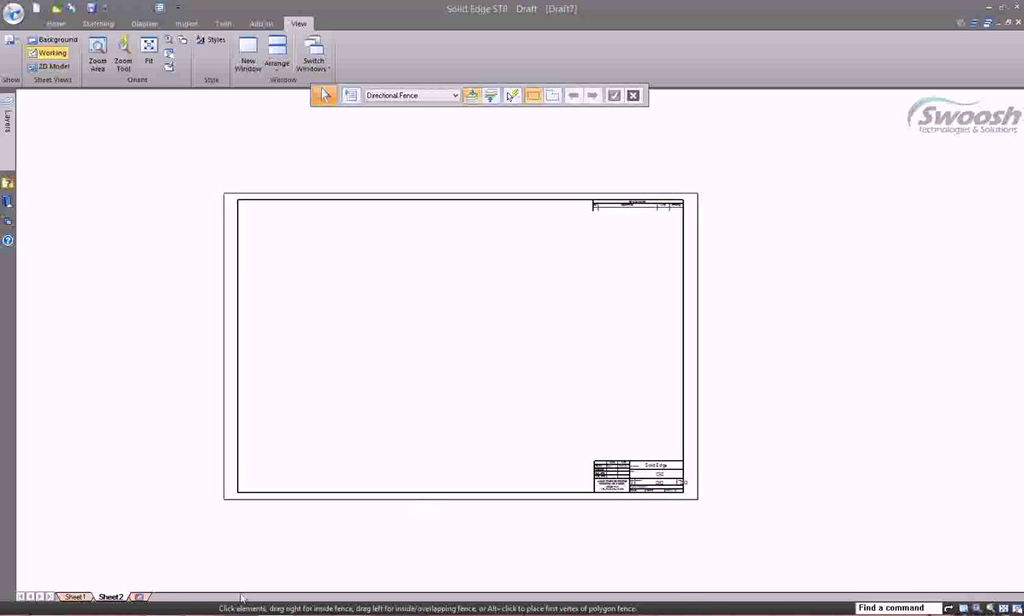
- Assign A-Sheet as the background of Sheet2 in its sheet setup, fit the view and return to Sheet1
right_click(116, 597)
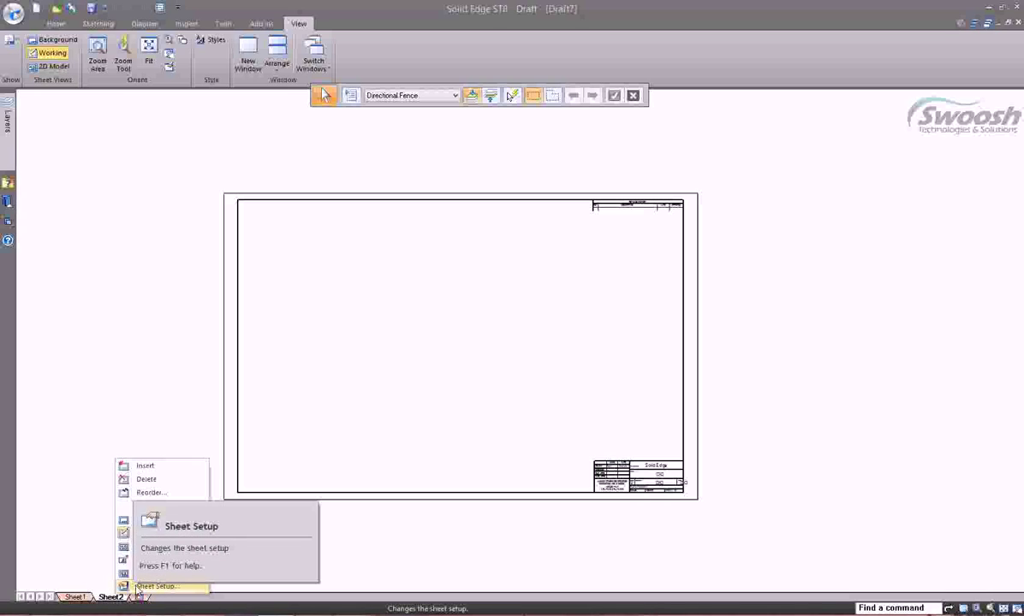
click(154, 587)
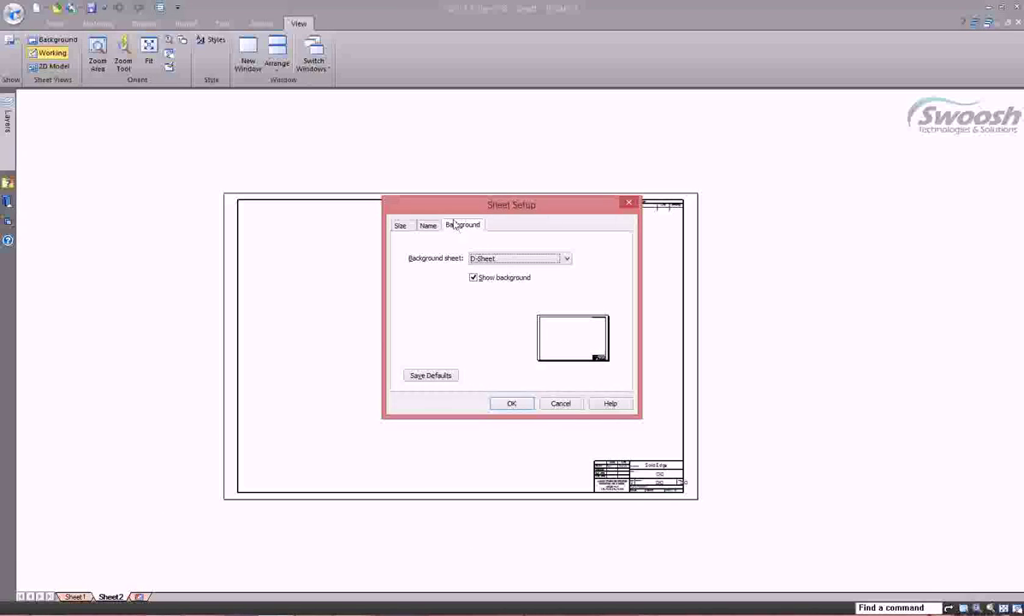
click(523, 259)
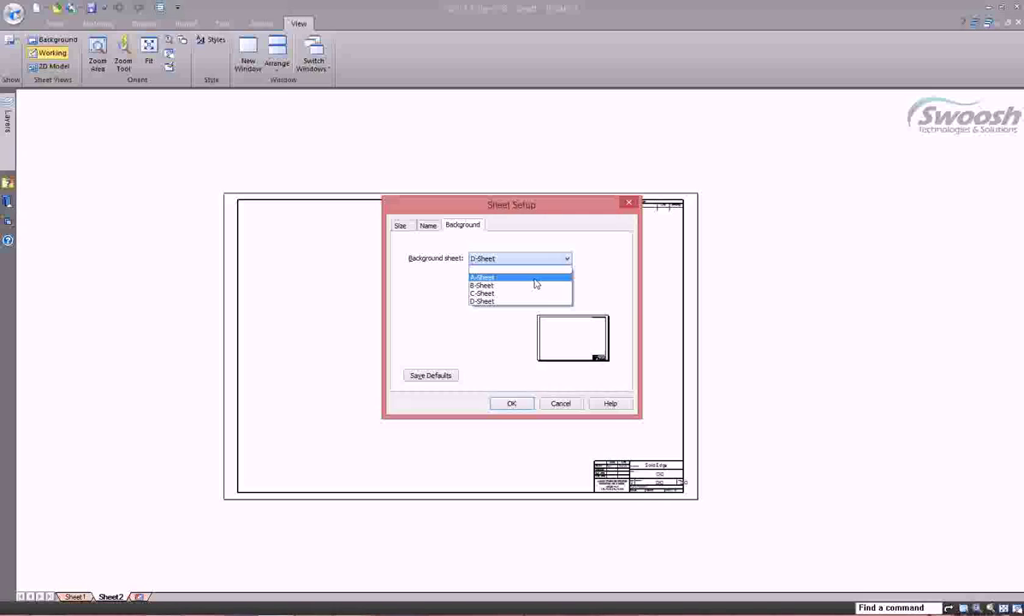
click(533, 279)
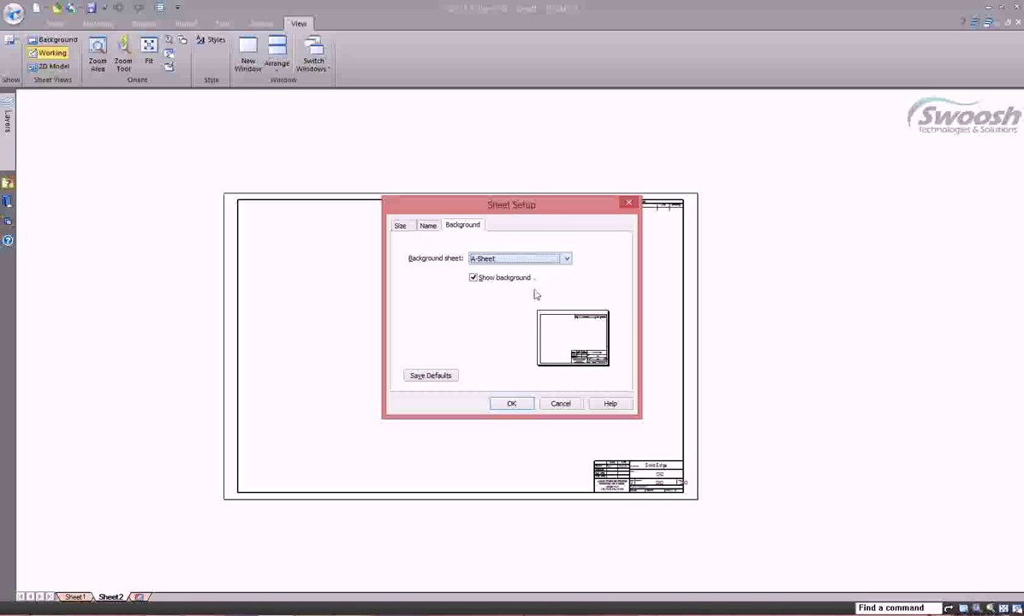
click(514, 405)
key(ctrl+f)
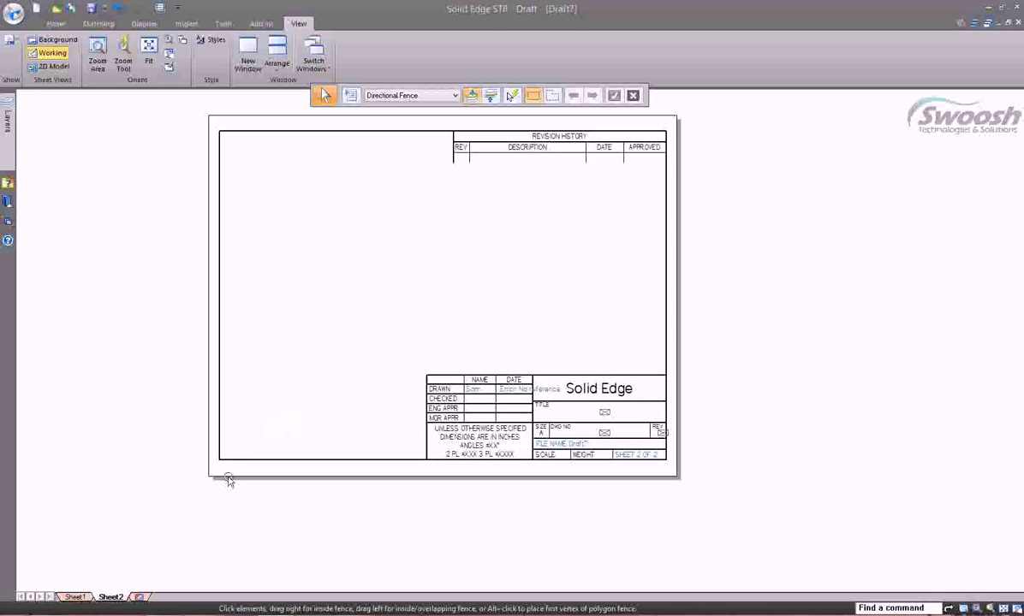
click(76, 596)
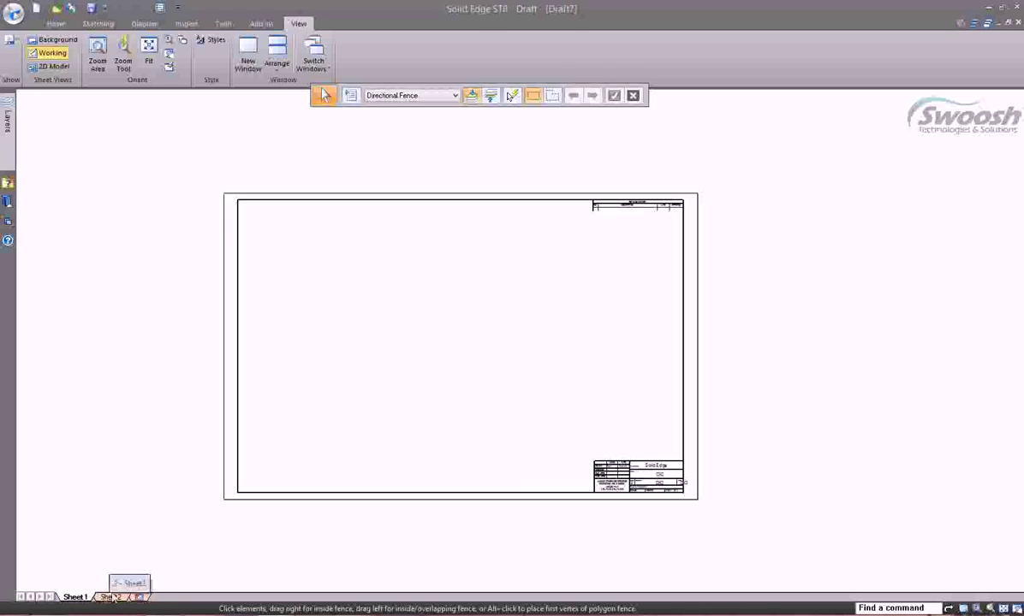
- Insert Sheet3 after Sheet2, assign A-Sheet as its background, save that sheet setup as the default and fit the view
click(110, 596)
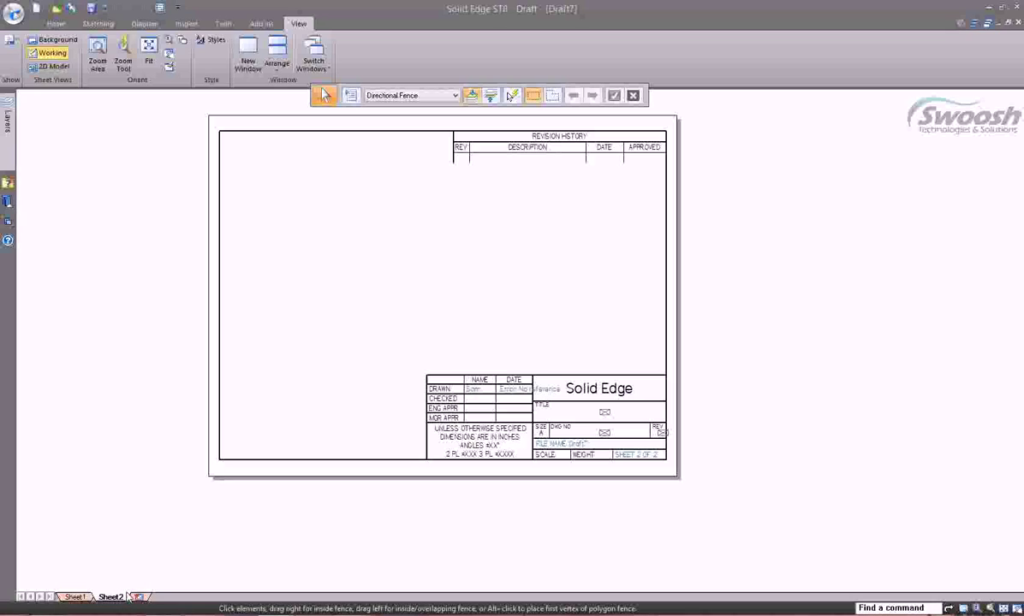
click(141, 597)
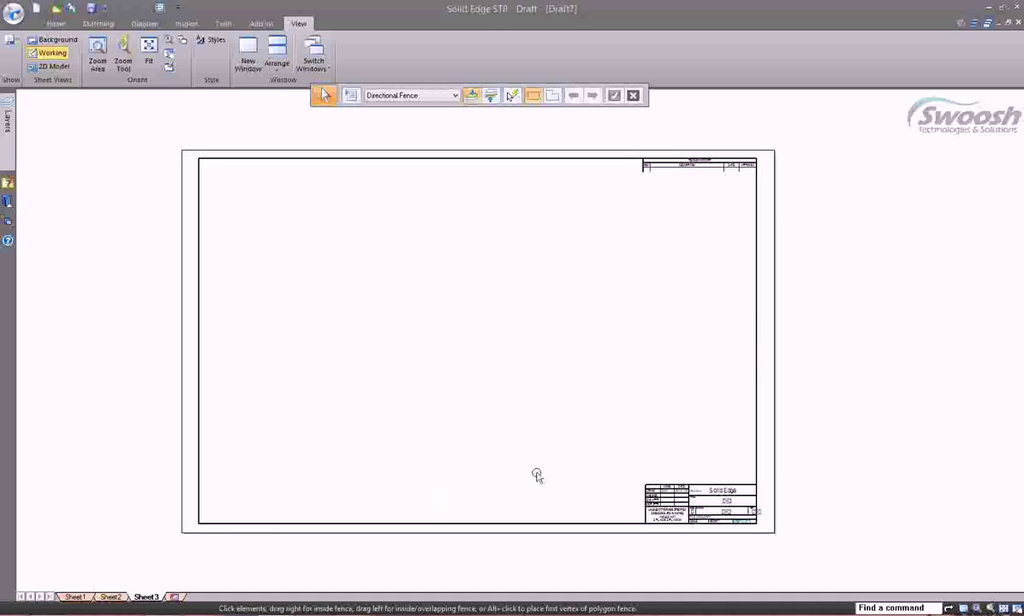
right_click(151, 596)
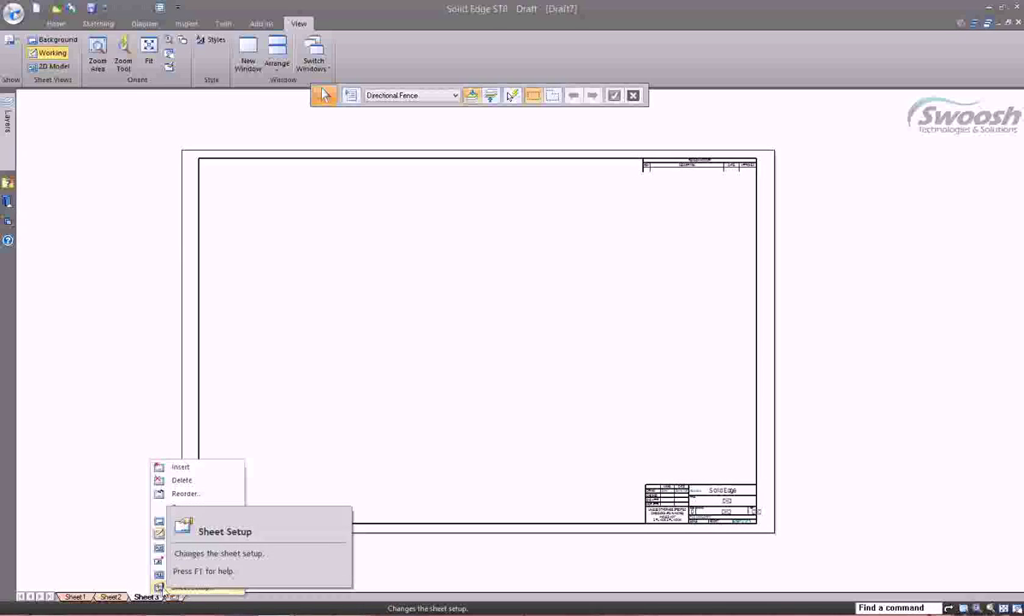
click(169, 589)
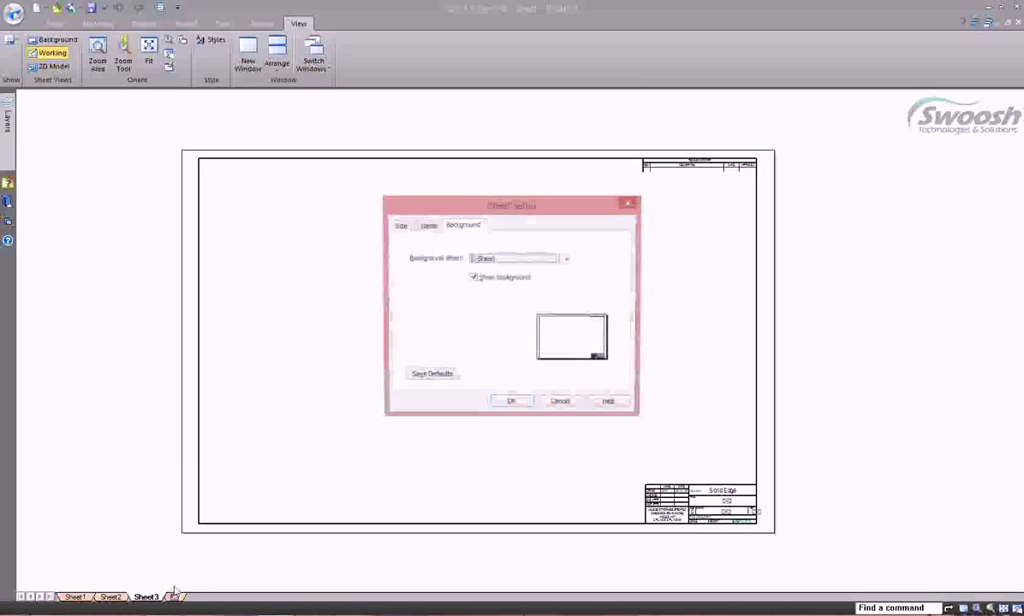
click(505, 259)
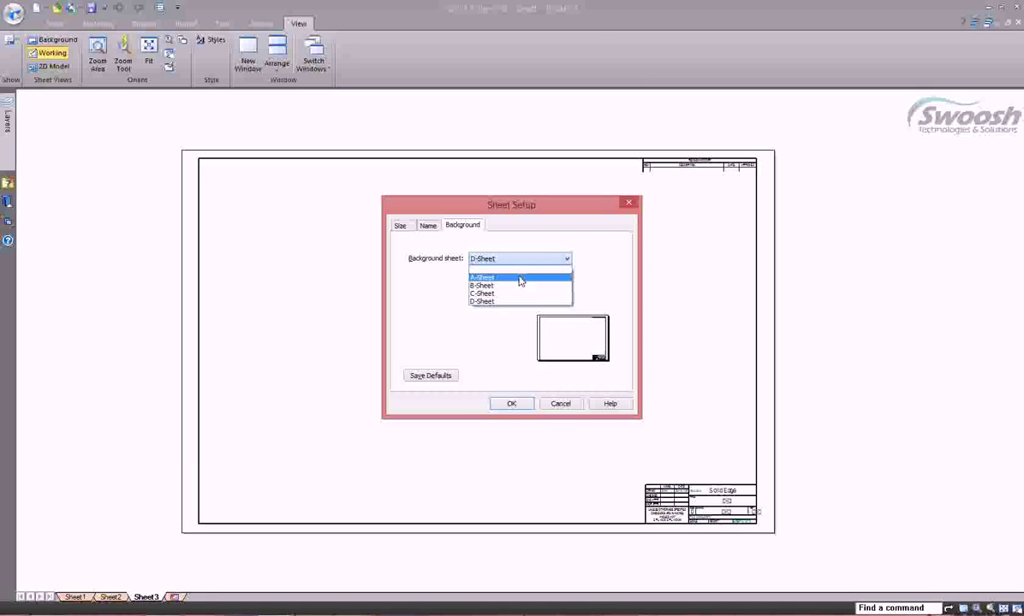
click(513, 271)
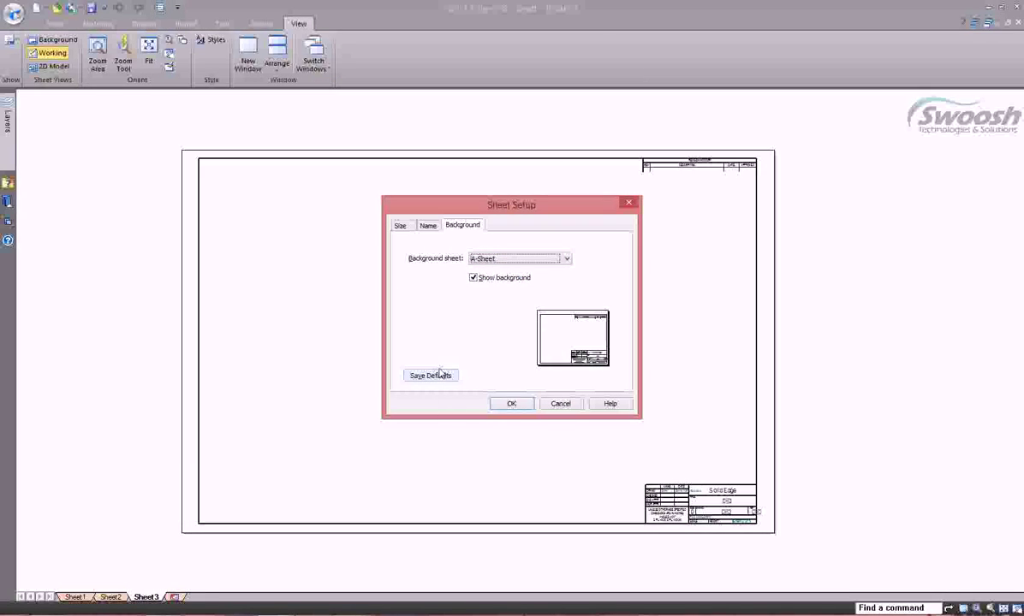
click(511, 403)
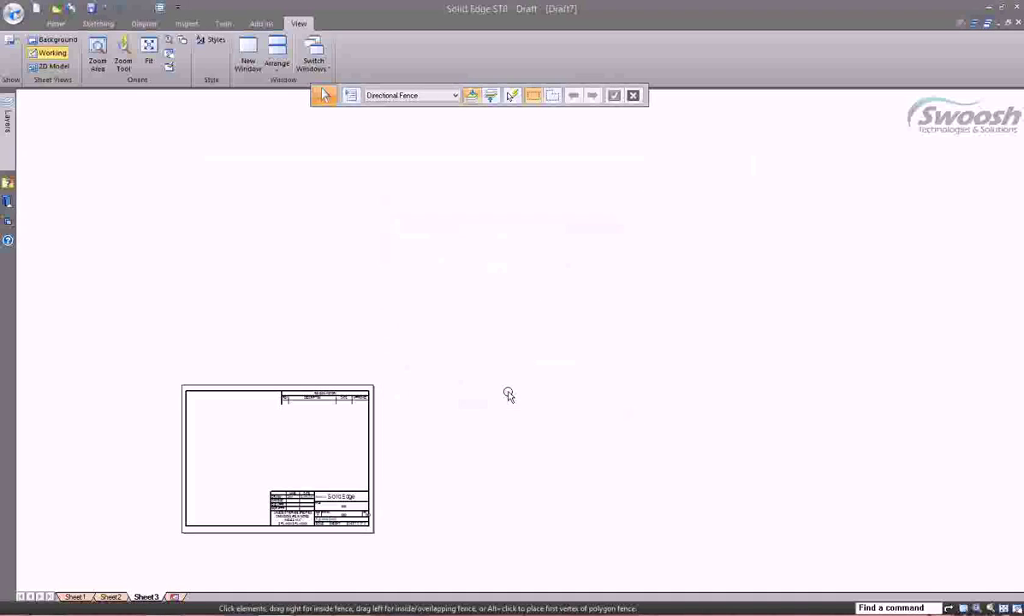
click(990, 608)
- Insert a fourth working sheet using the saved default background, and close Draft7
click(170, 597)
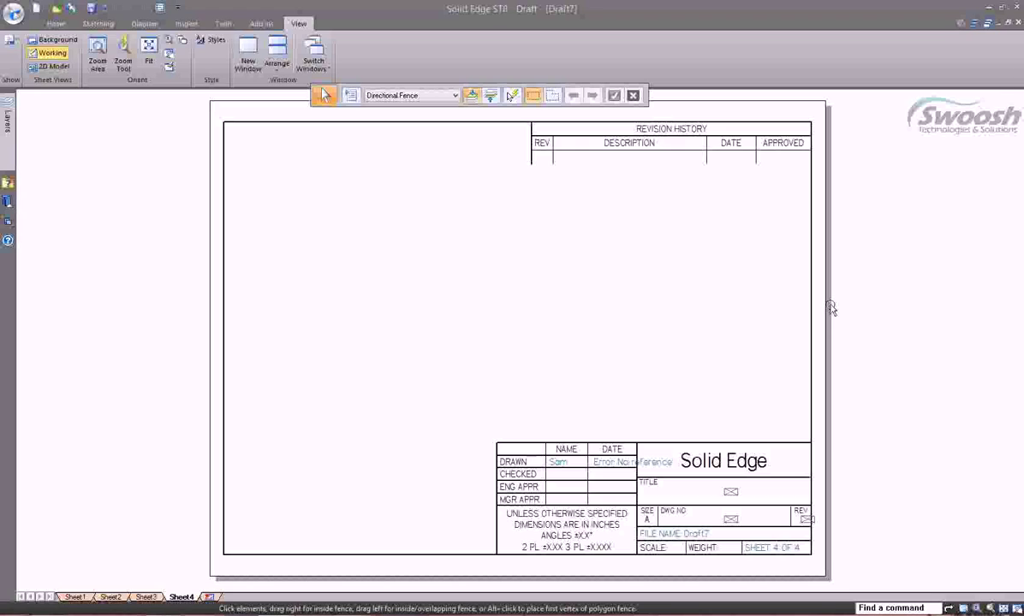
click(1008, 23)
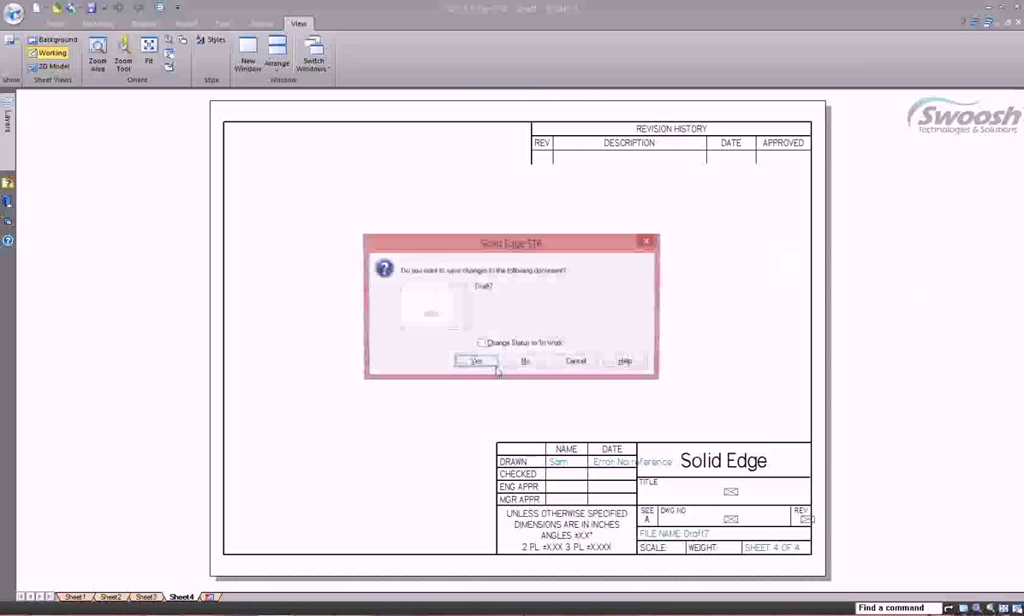
key(Escape)
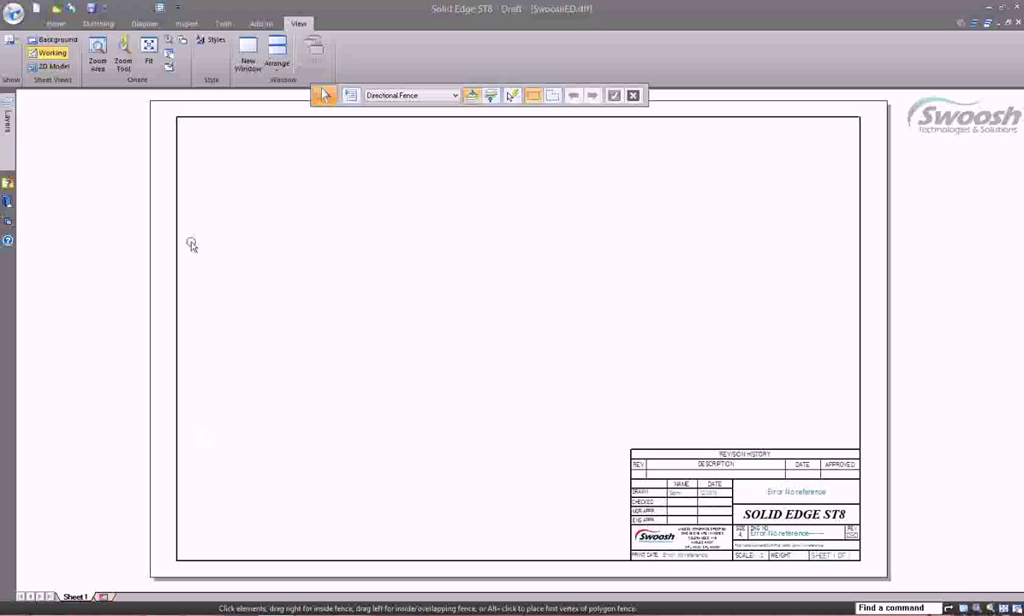
- Display the background sheets of SwooshED.dft and examine the title block on A-Sheet and B-Sheet, selecting the one on B-Sheet
click(57, 43)
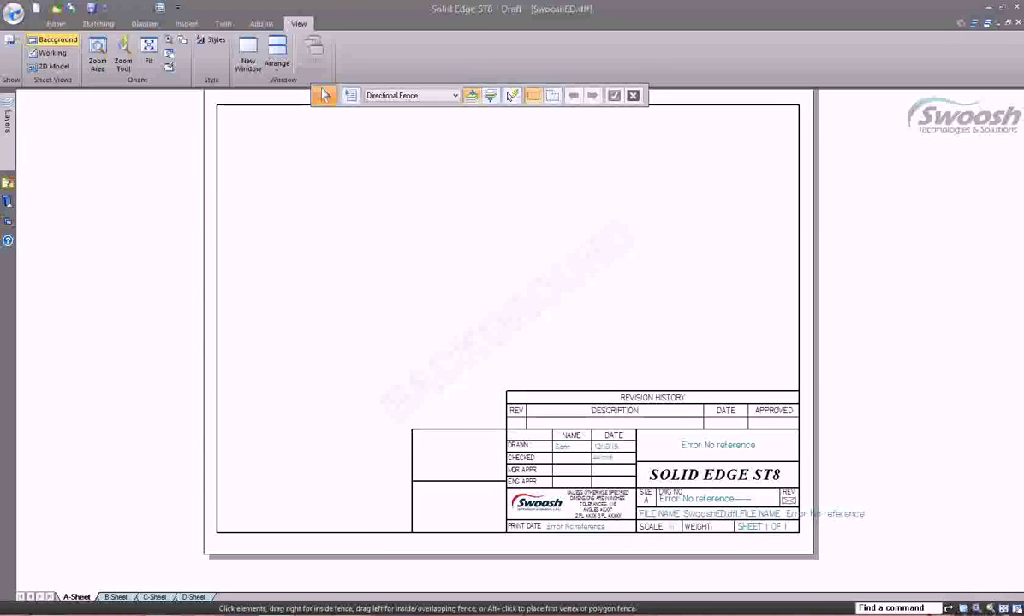
click(118, 599)
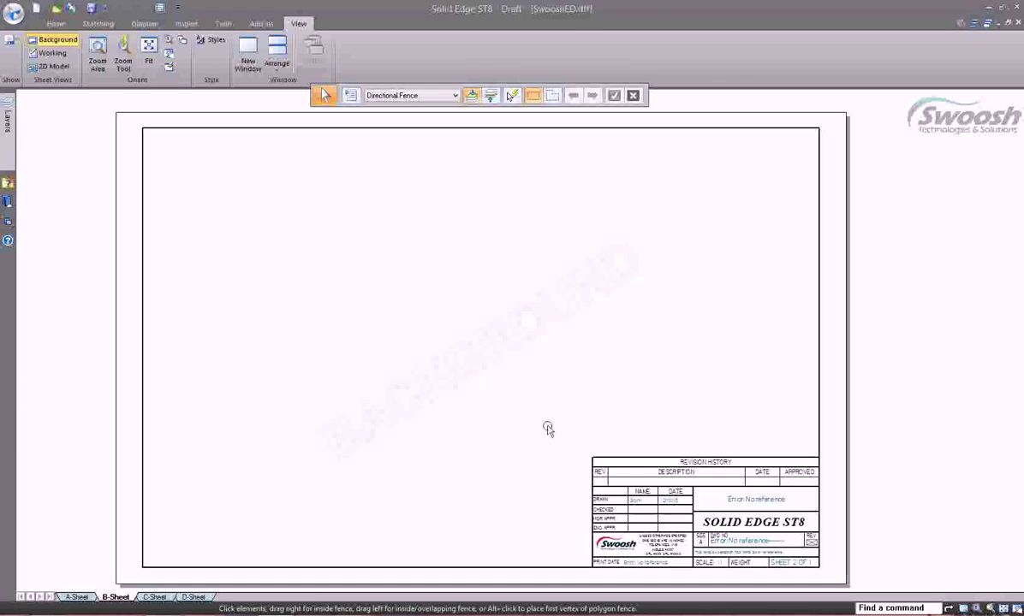
drag(551, 434, 882, 598)
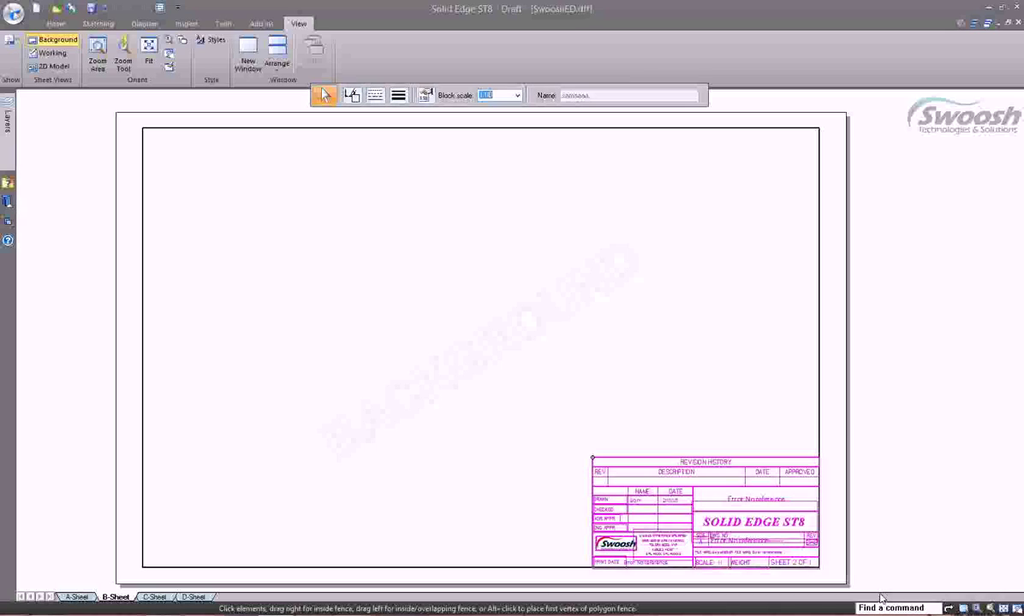
key(Escape)
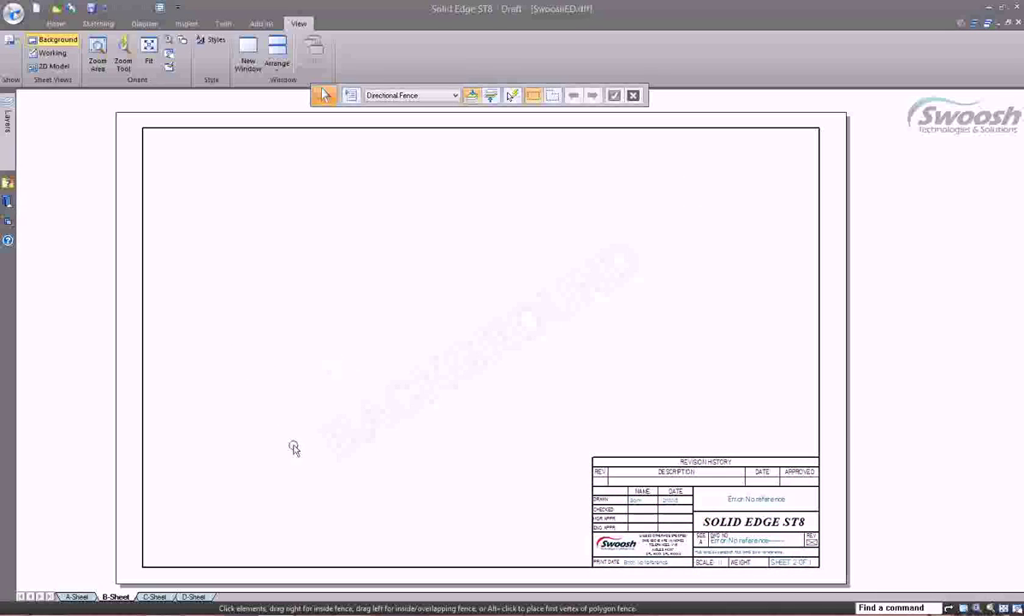
- On A-Sheet, draw a cell about 41 mm wide and 48 mm high from the border to the outer corner of the cells beside the title block
click(81, 597)
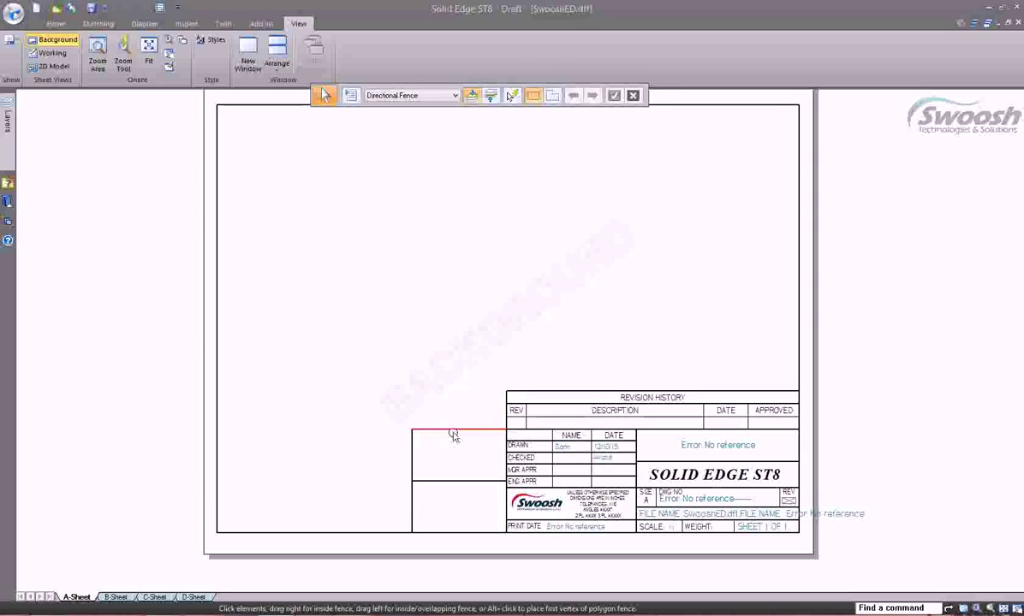
click(57, 24)
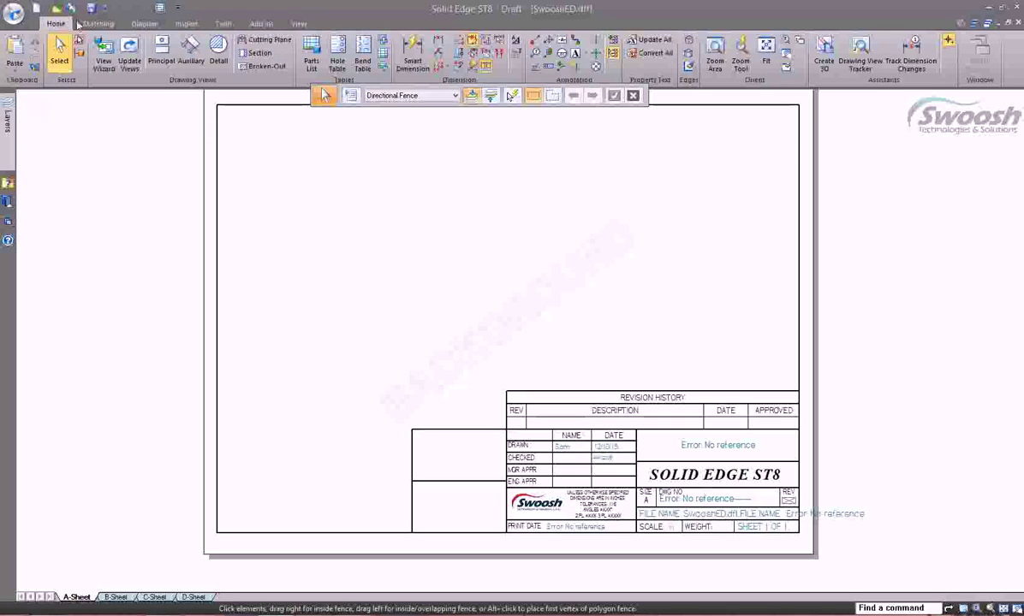
click(98, 23)
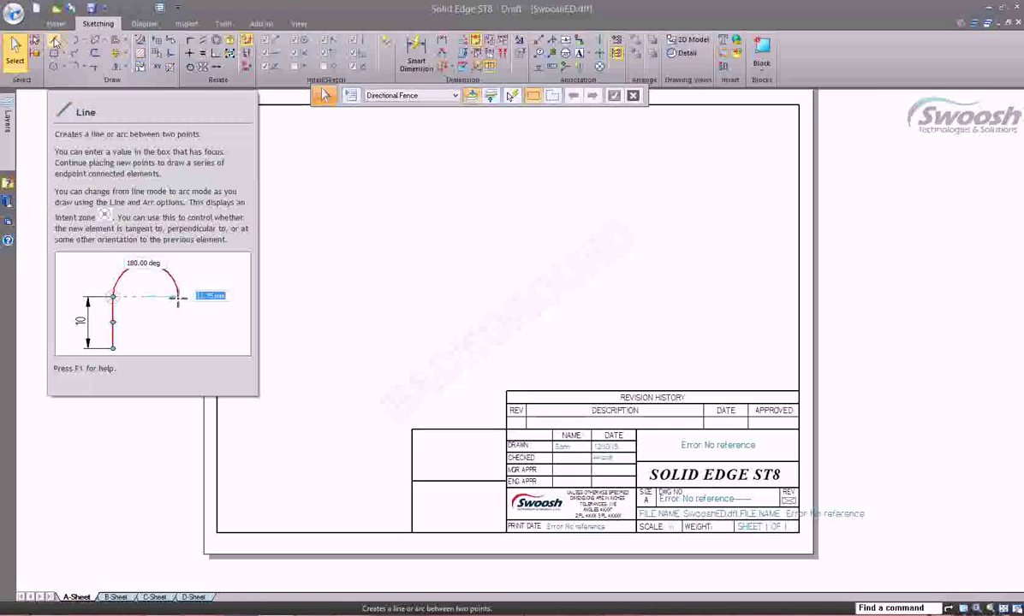
click(53, 42)
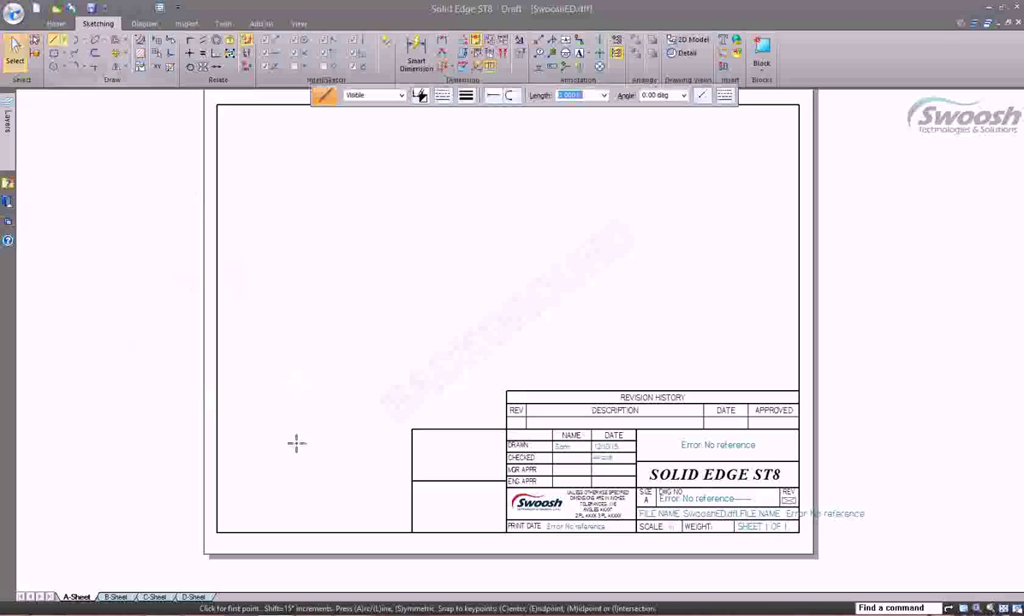
click(322, 532)
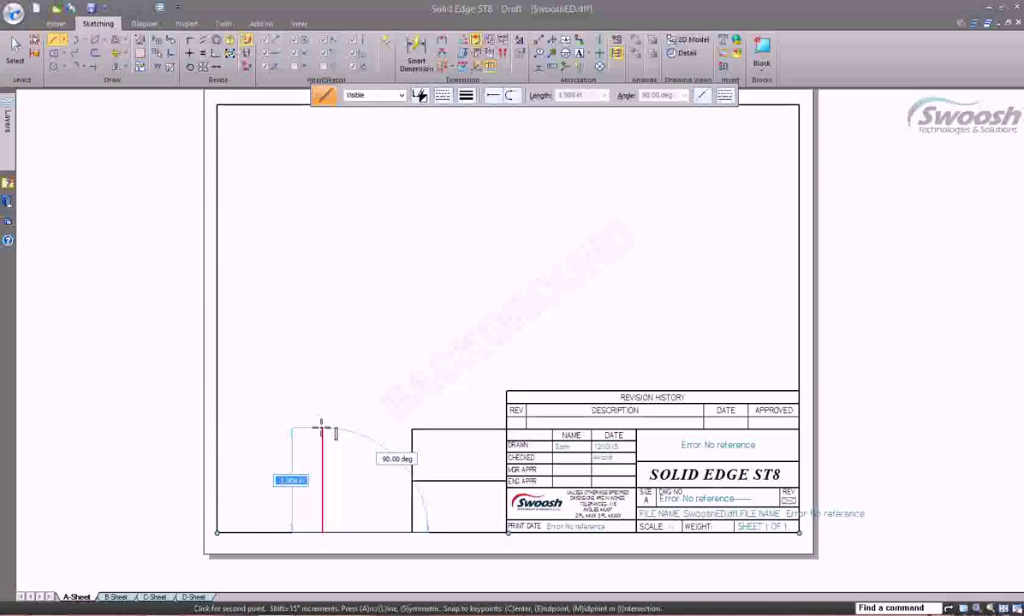
click(322, 428)
click(413, 428)
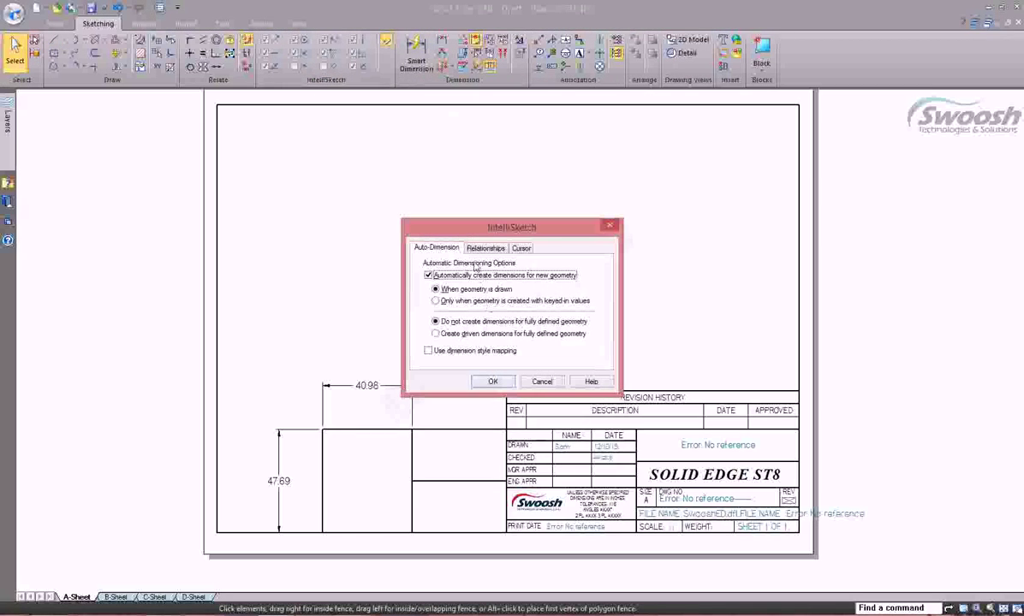
- Turn off automatic dimension creation for new geometry and delete the width and height dimensions of the new cell
click(428, 275)
click(491, 382)
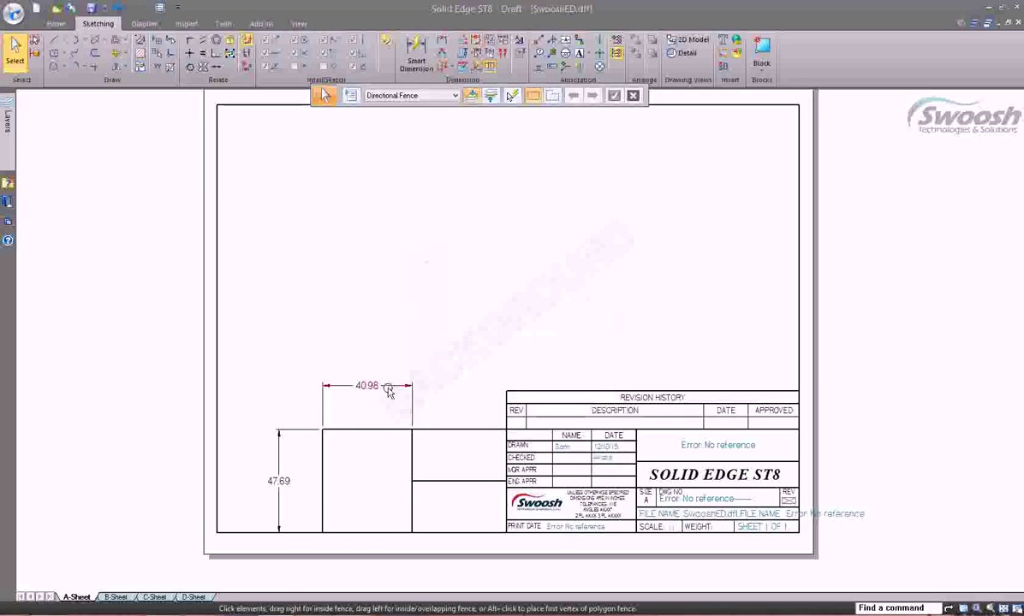
click(366, 385)
key(Delete)
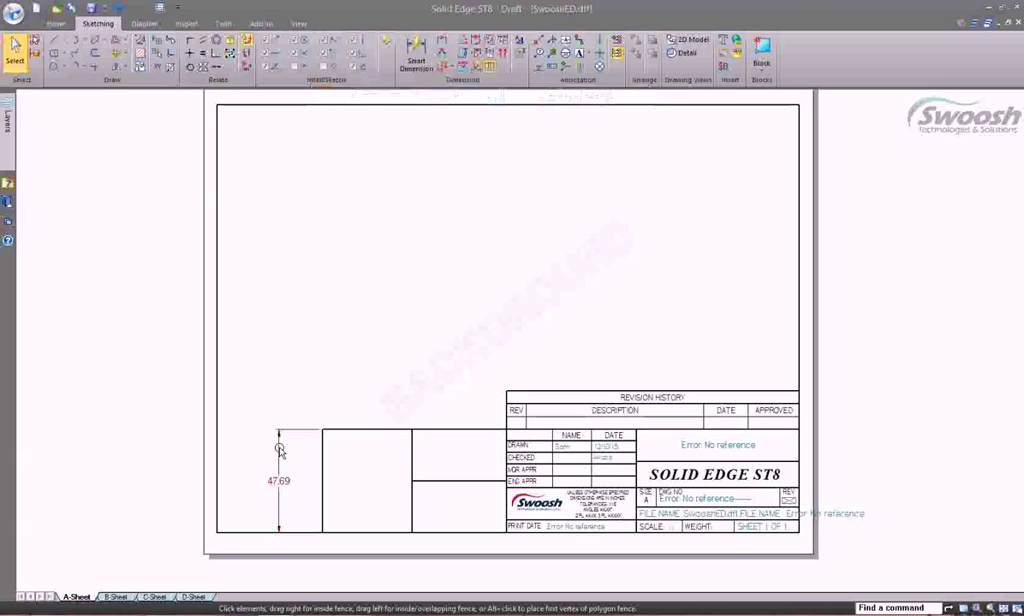
click(322, 467)
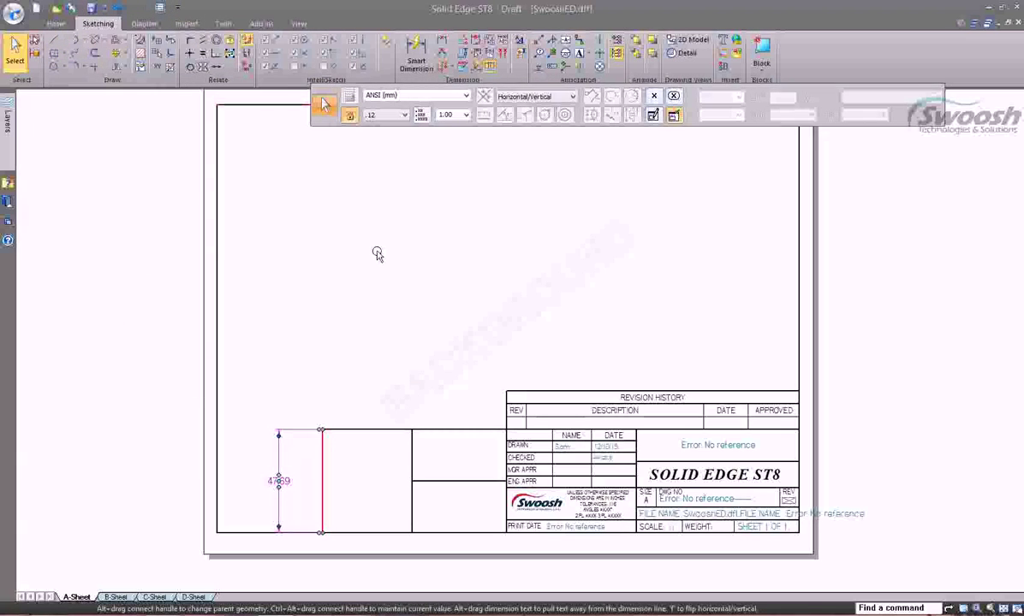
key(Delete)
- Draw a horizontal line splitting the new cell in half, in line with the divider of the neighbouring cells
click(53, 40)
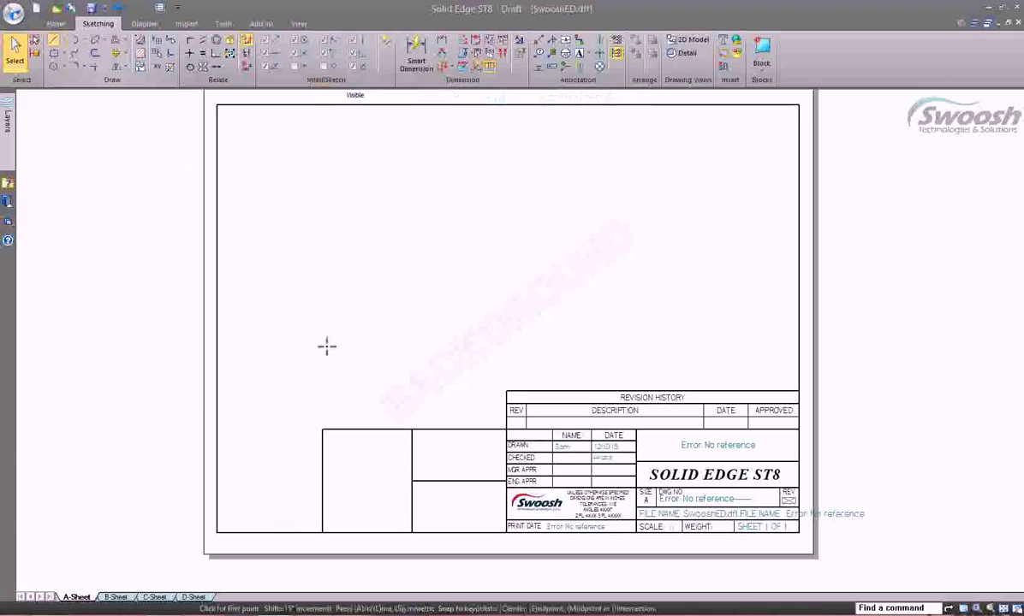
click(412, 481)
click(322, 481)
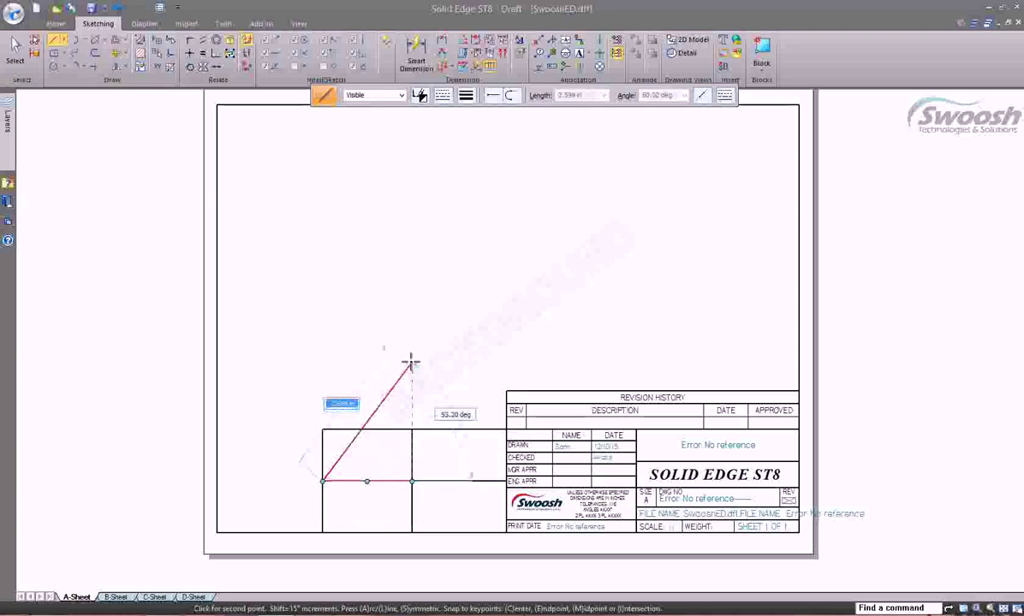
key(Escape)
key(Escape)
- Delete all the extra cell lines beside the A-Sheet title block
drag(282, 390, 508, 558)
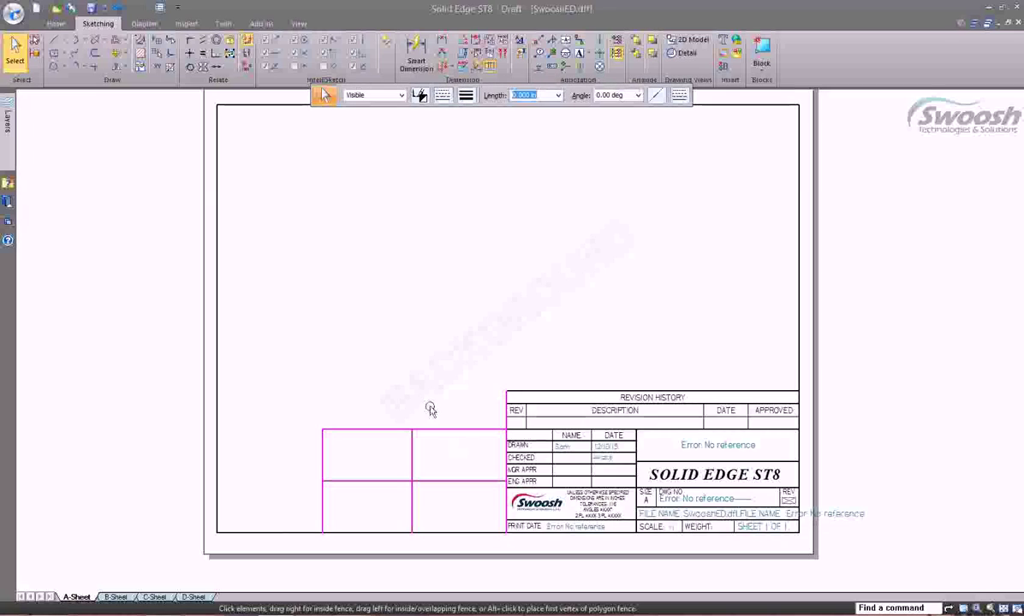
drag(500, 351, 324, 432)
key(Delete)
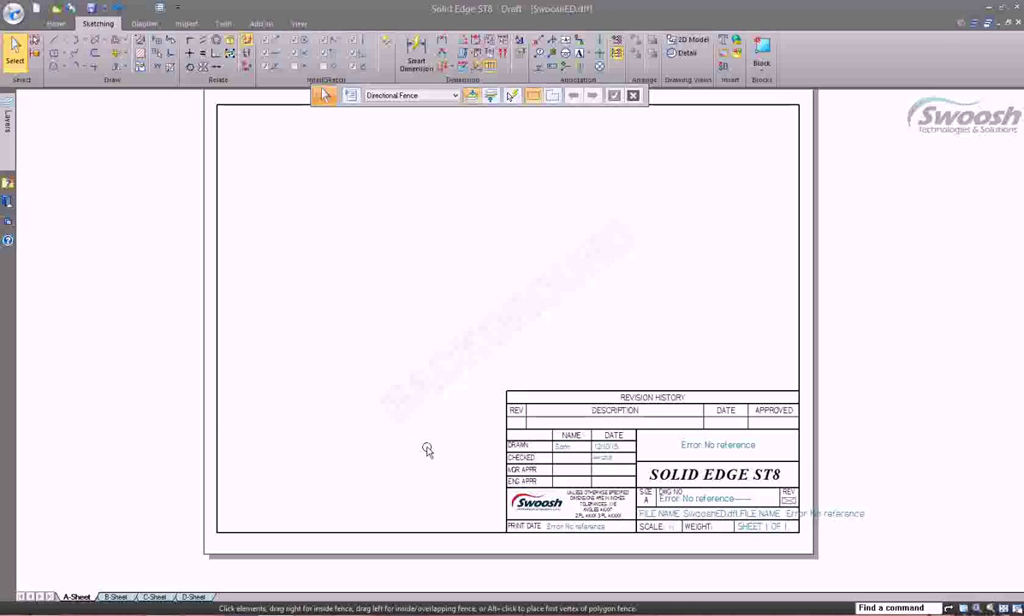
- Select the title block on B-Sheet and open its block to examine the contents
click(116, 597)
click(646, 526)
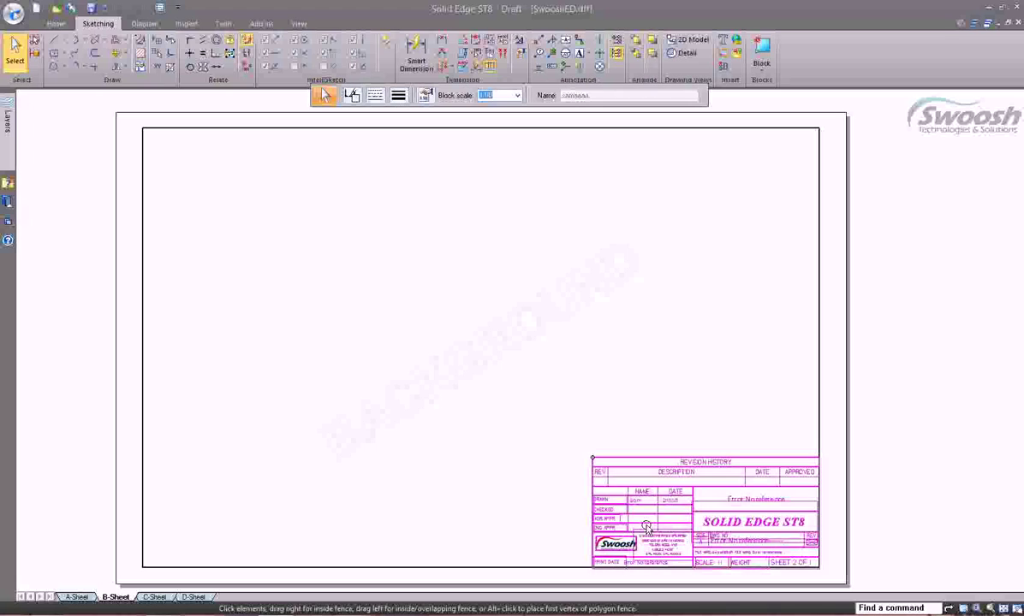
double_click(663, 523)
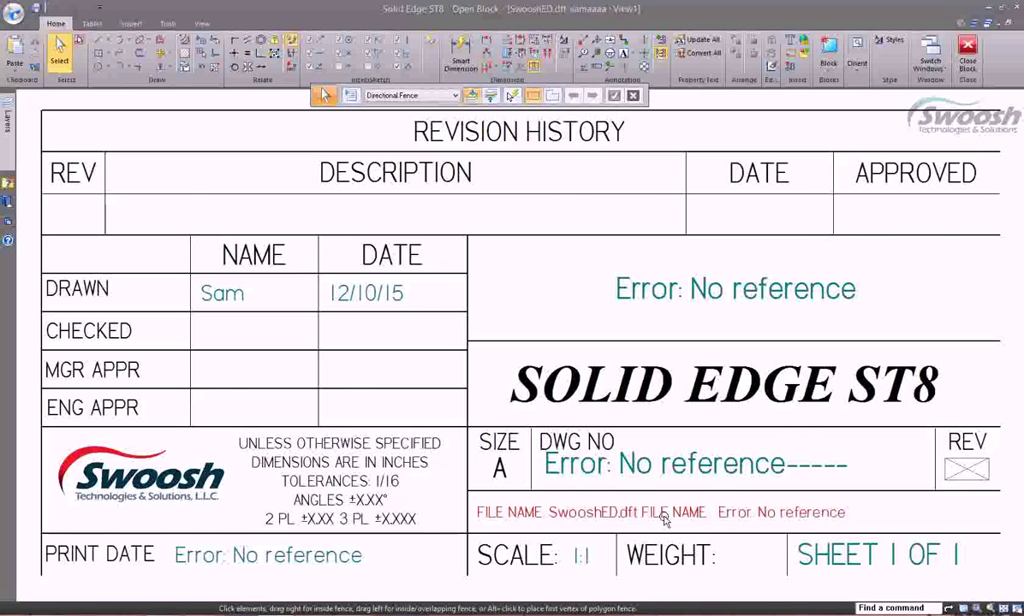
scroll(663, 507, down, 1)
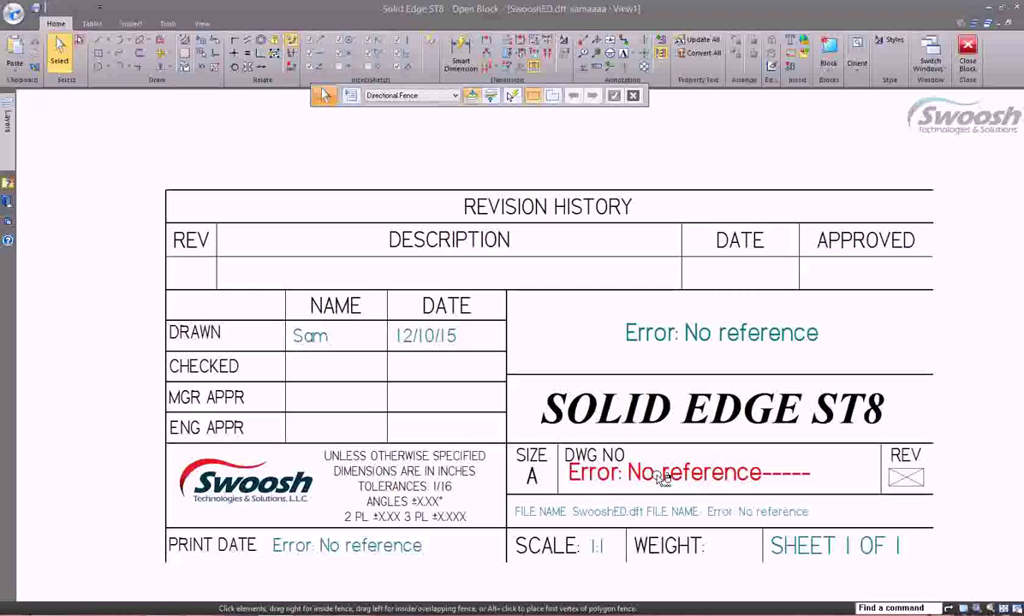
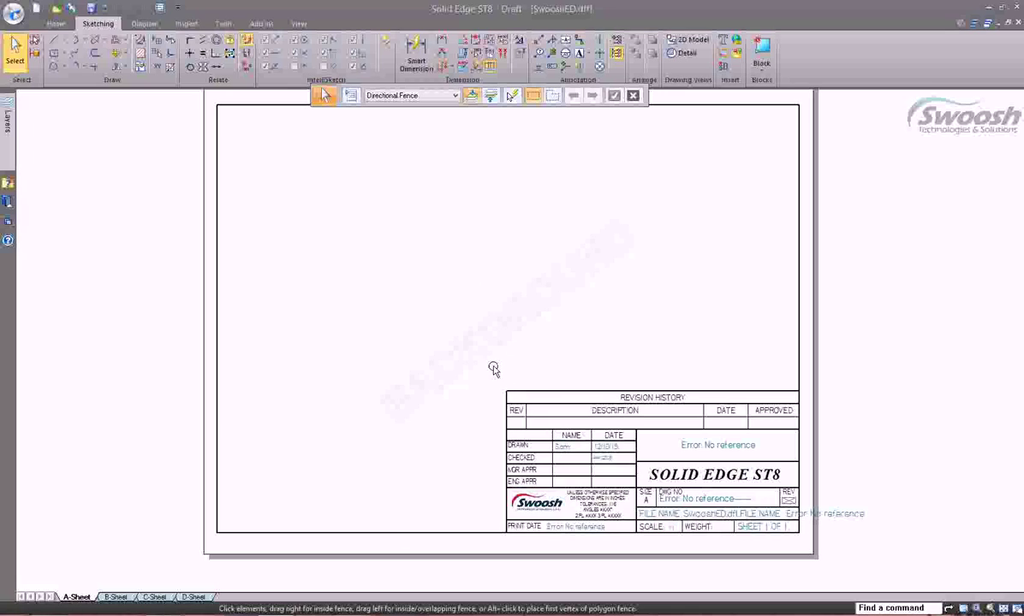
- Select the whole A-Sheet border and title block with a fence, copy them to the clipboard and clear the selection
drag(317, 187, 711, 440)
drag(466, 360, 379, 372)
scroll(463, 423, down, 1)
drag(242, 149, 830, 530)
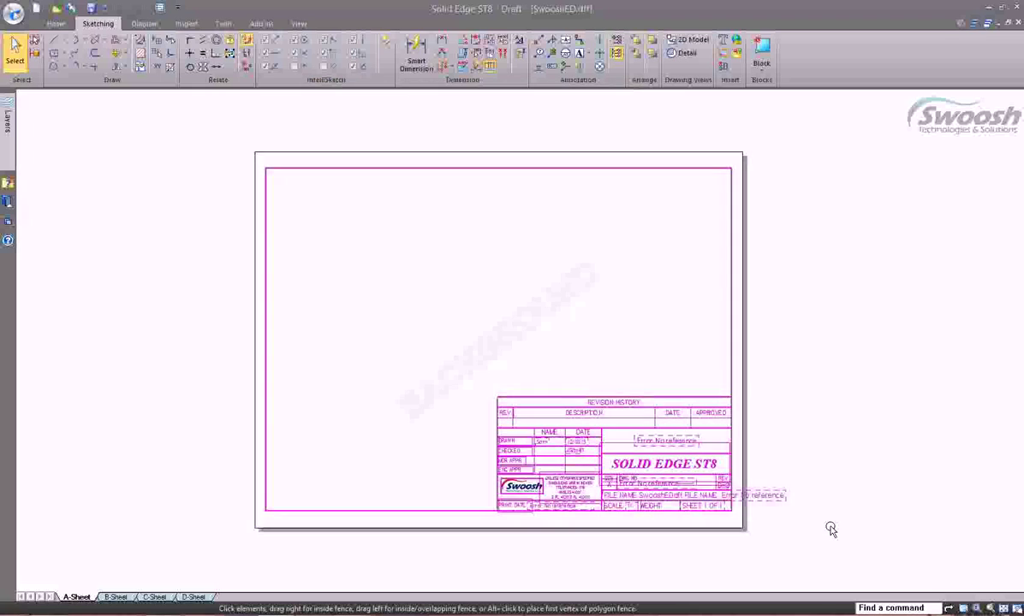
click(55, 23)
click(33, 53)
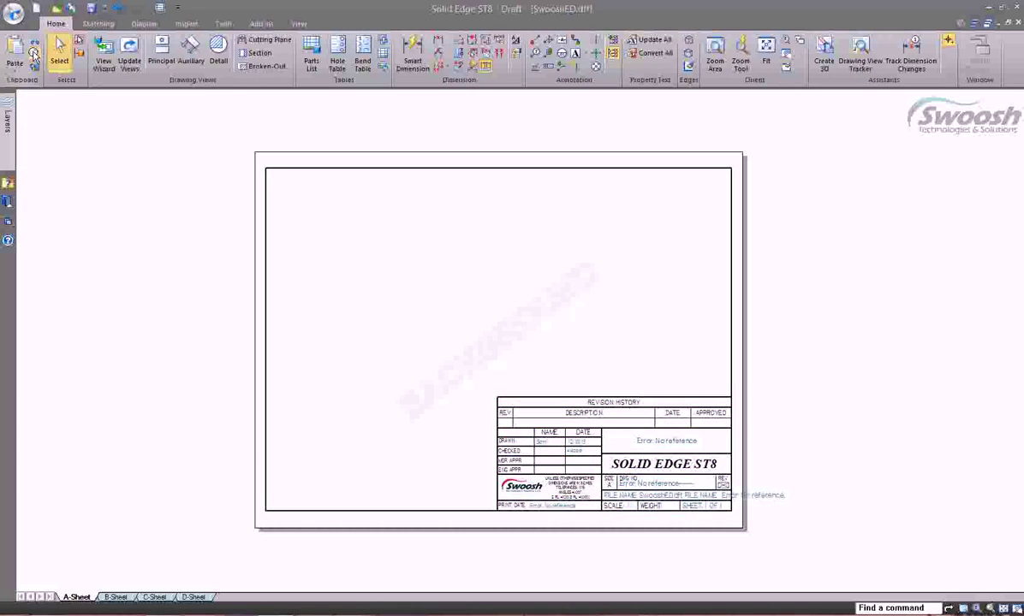
click(156, 272)
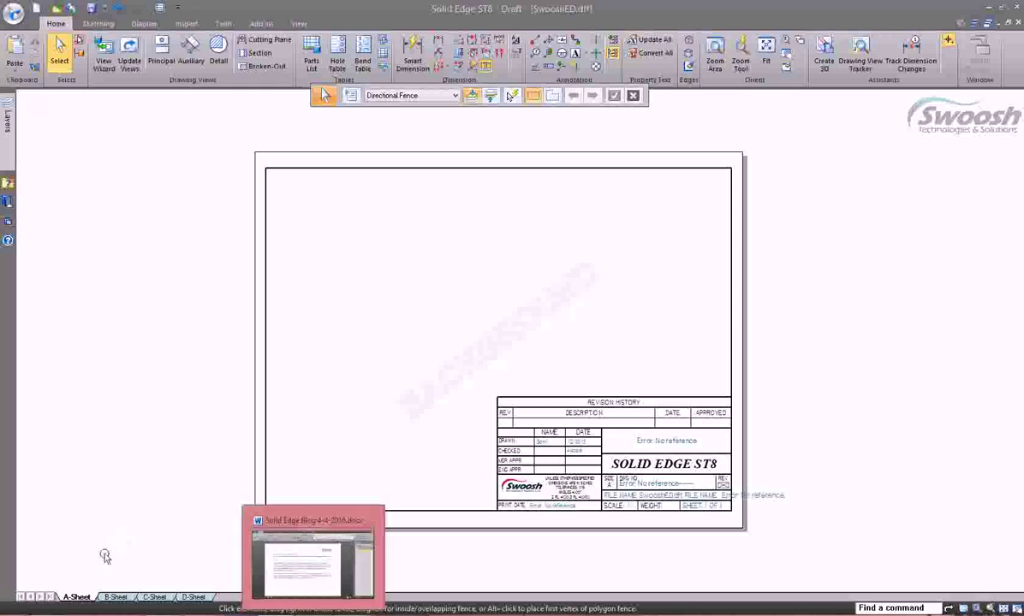
- Add a new background sheet beside A-Sheet, with the standard size A Tall (8.5in x 11in) and the name A-Sheet Tall
right_click(86, 599)
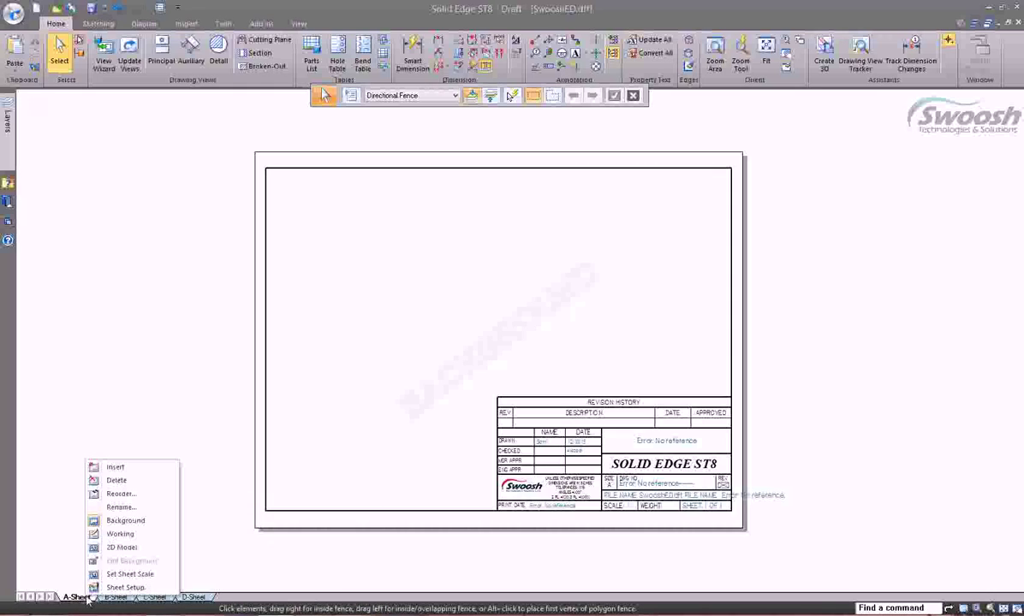
click(125, 520)
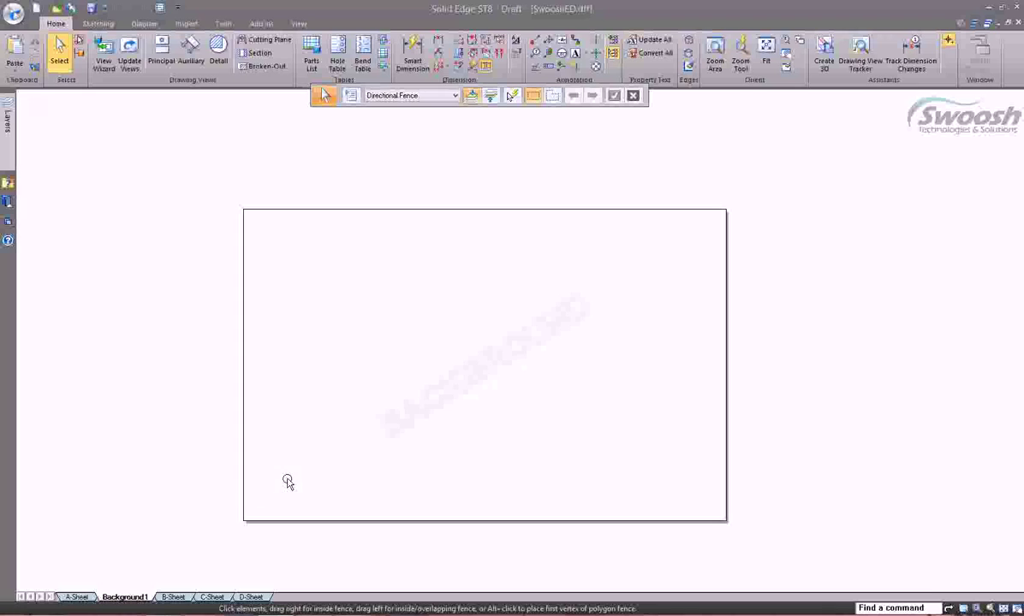
right_click(123, 600)
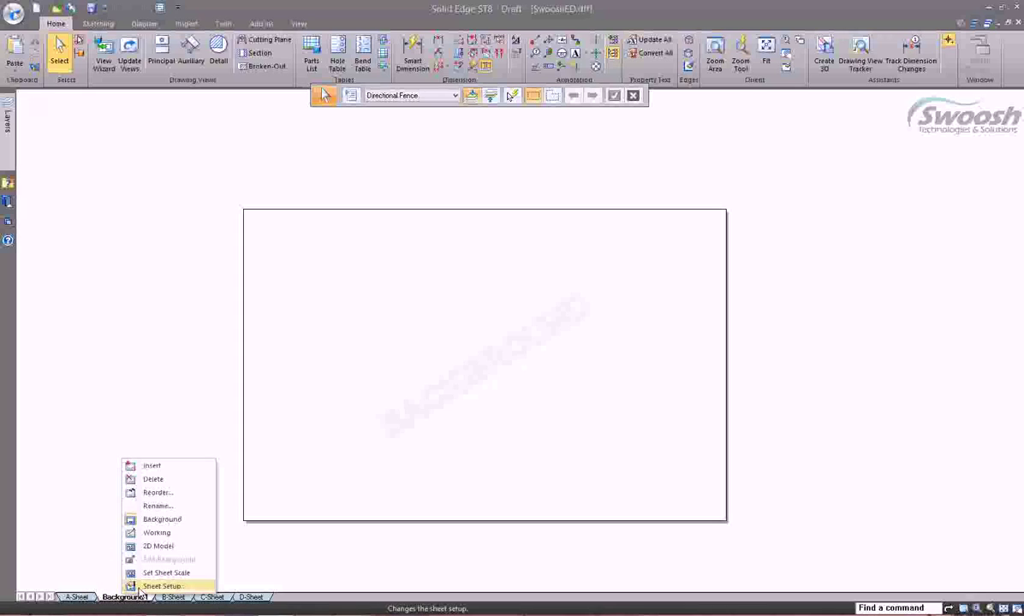
click(158, 584)
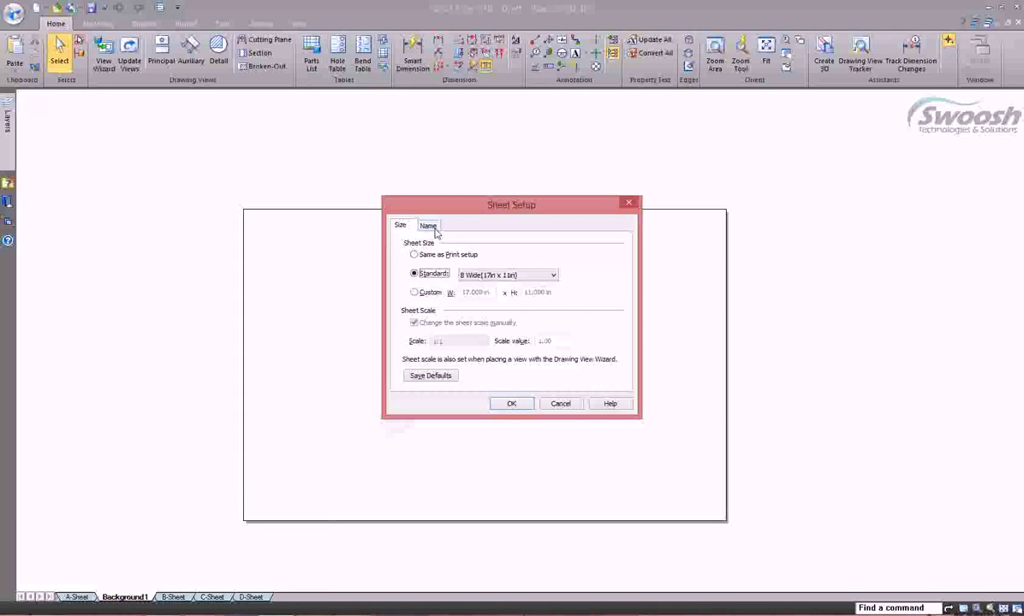
click(499, 274)
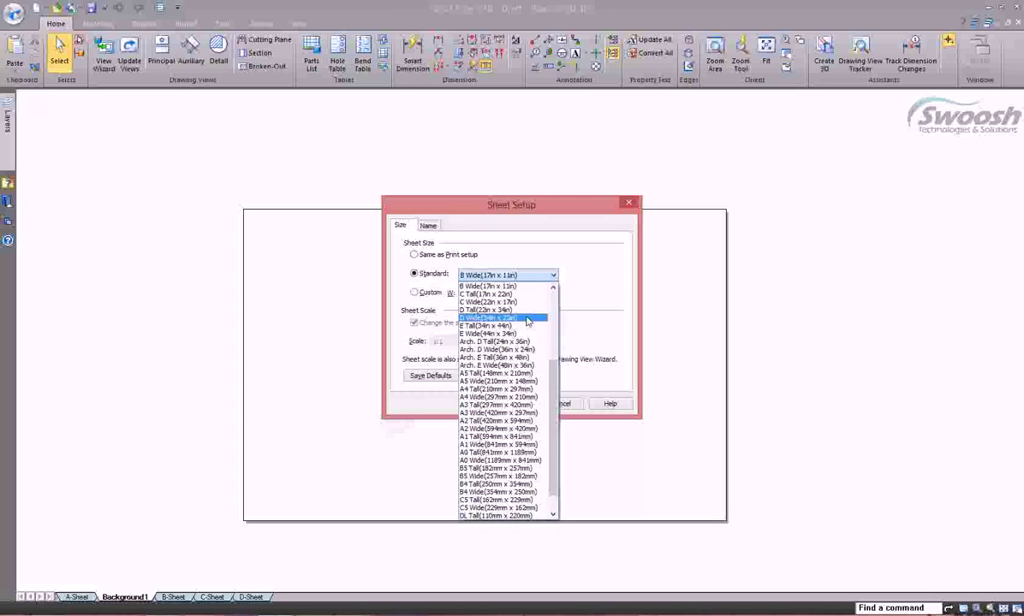
scroll(528, 320, up, 2)
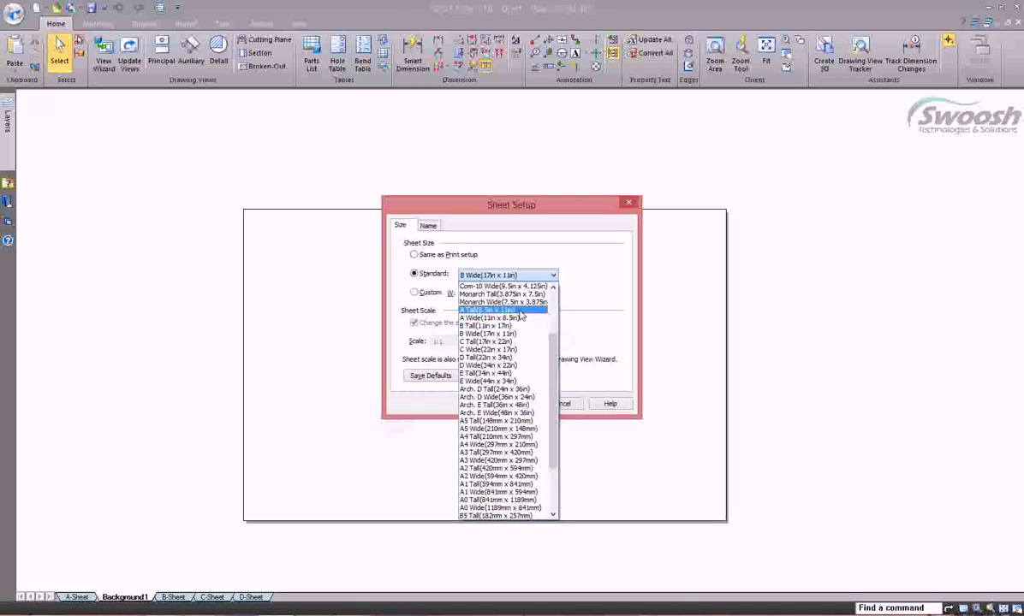
click(518, 310)
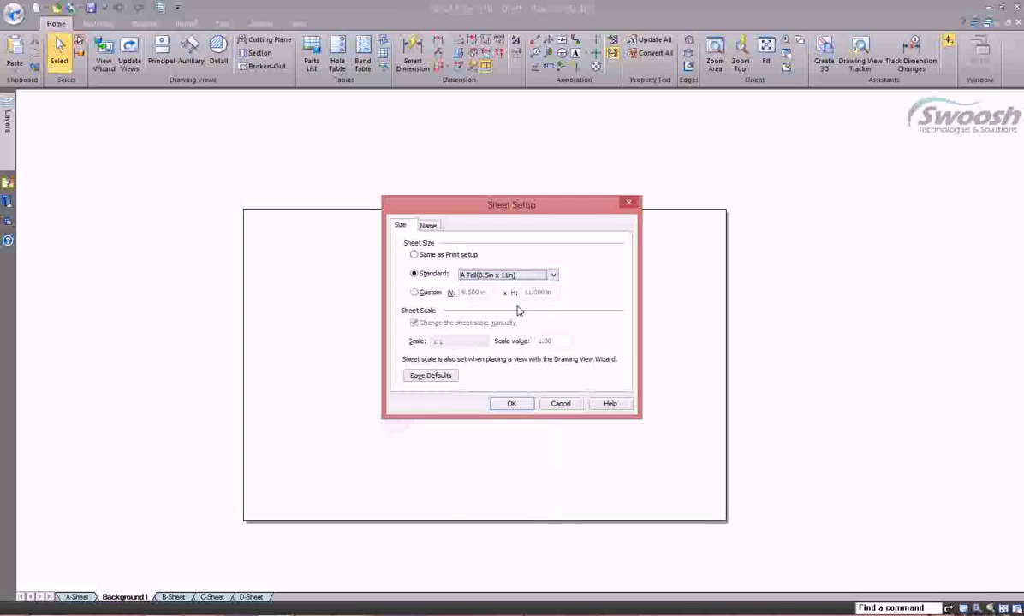
click(428, 226)
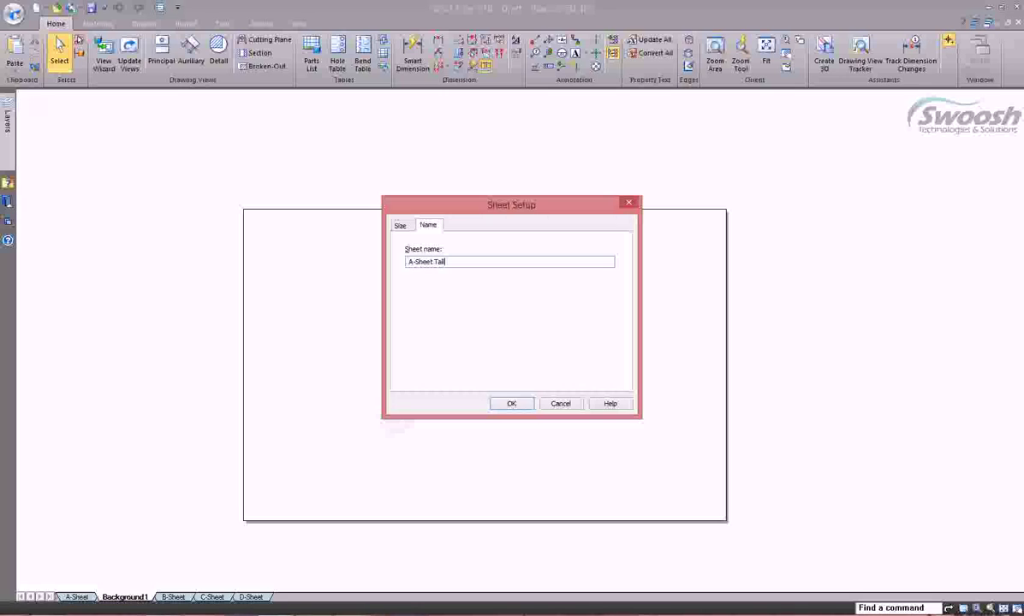
click(510, 404)
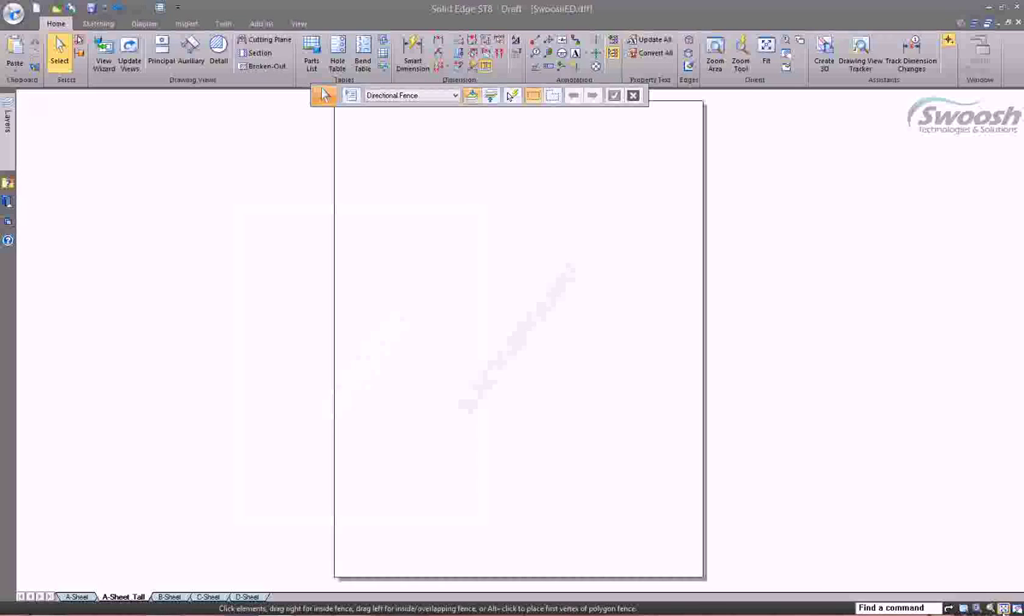
- Paste the copied border and title block into A-Sheet Tall, fitting them to the sheet's lower-right corner
scroll(691, 453, down, 1)
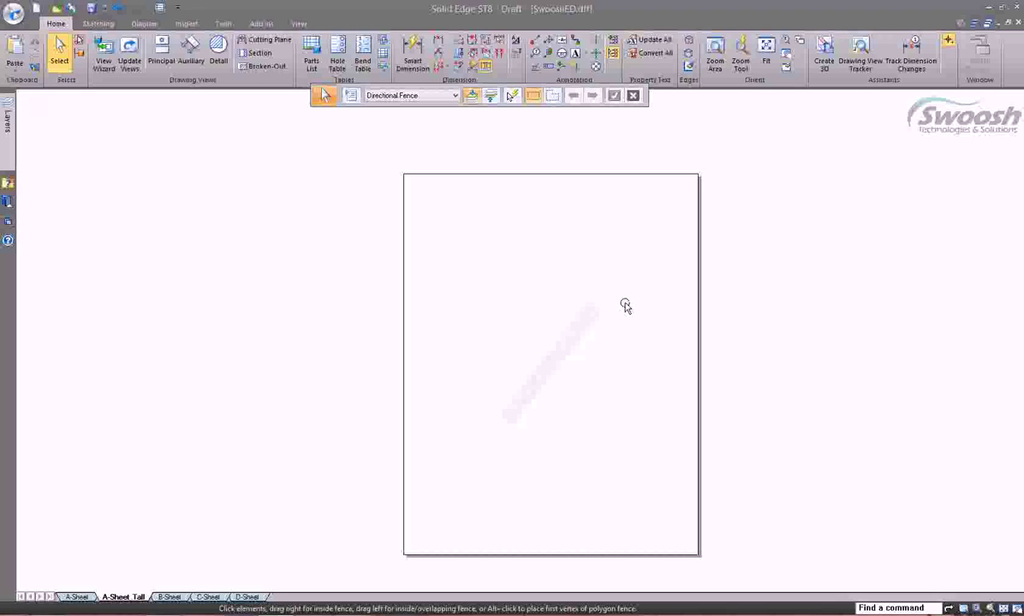
key(ctrl+v)
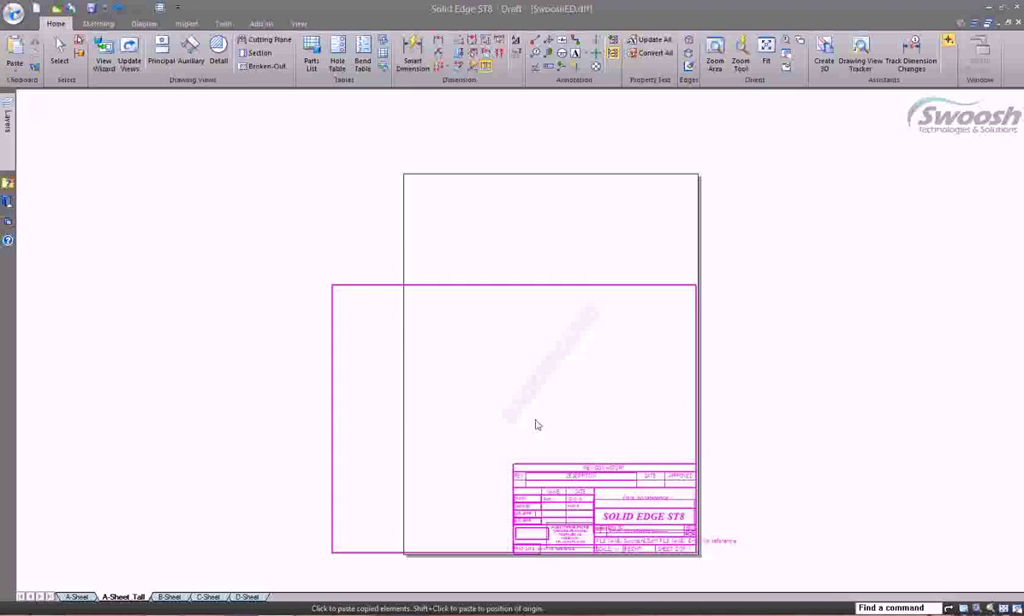
click(537, 424)
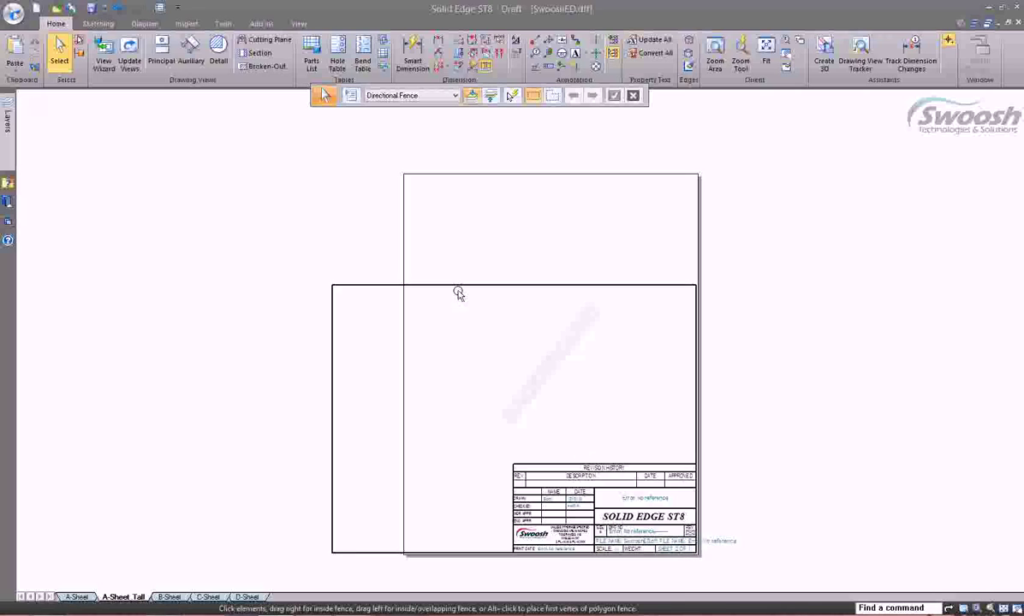
- Draw a horizontal border line about 8.3 in long just inside the top edge of A-Sheet Tall
click(98, 23)
click(57, 43)
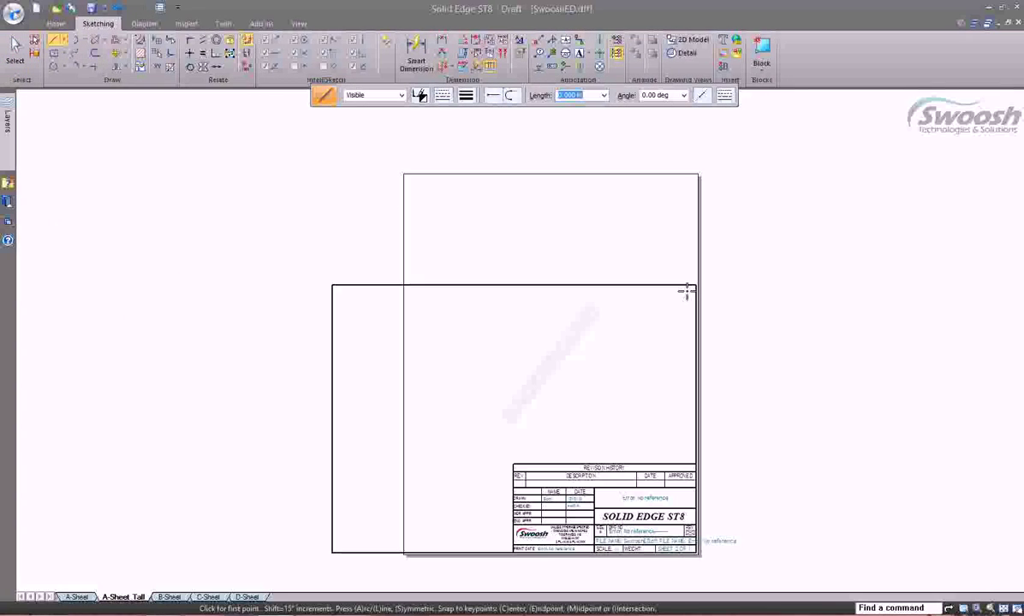
click(693, 178)
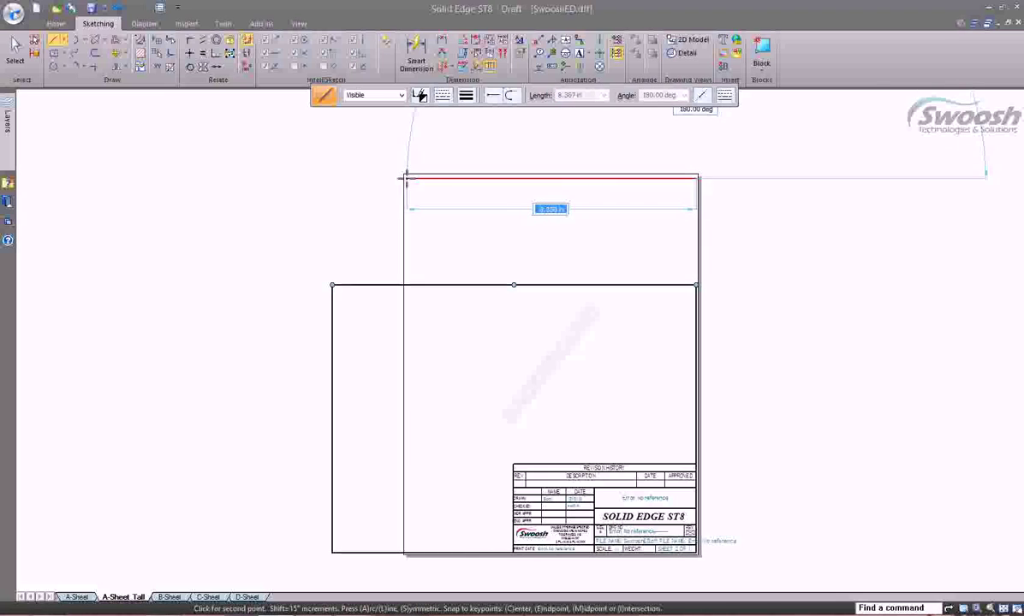
click(408, 178)
- Move the pasted border's overhanging left line inward to the left end of the new top border line
click(16, 50)
click(116, 52)
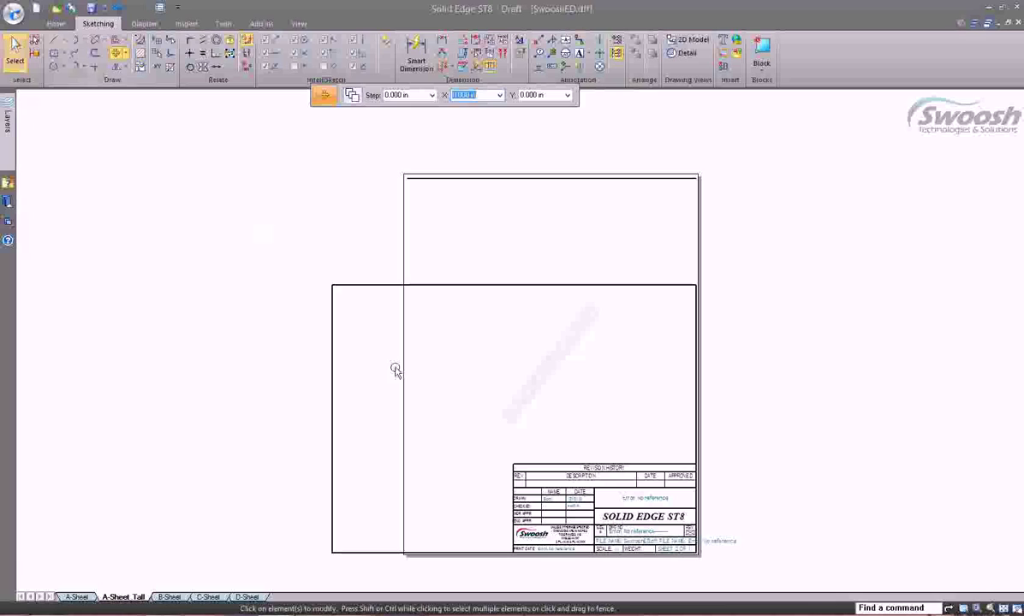
click(332, 298)
click(332, 285)
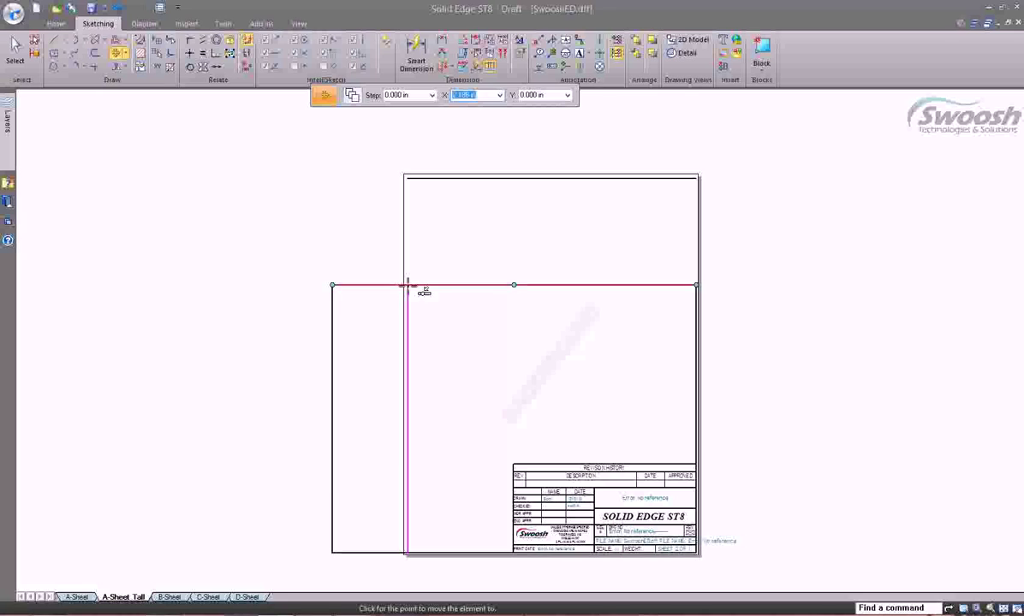
click(407, 285)
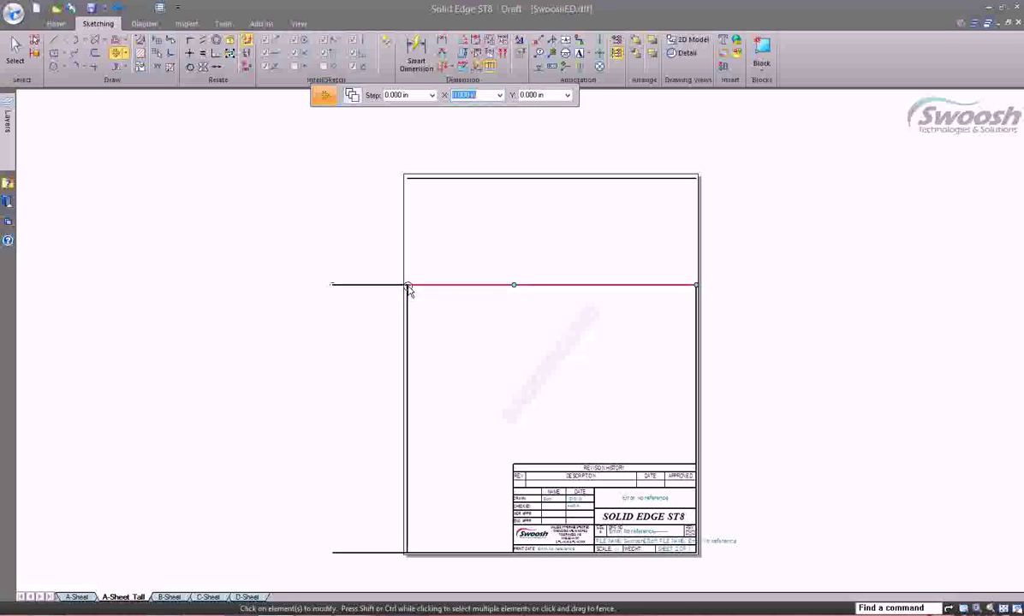
key(Escape)
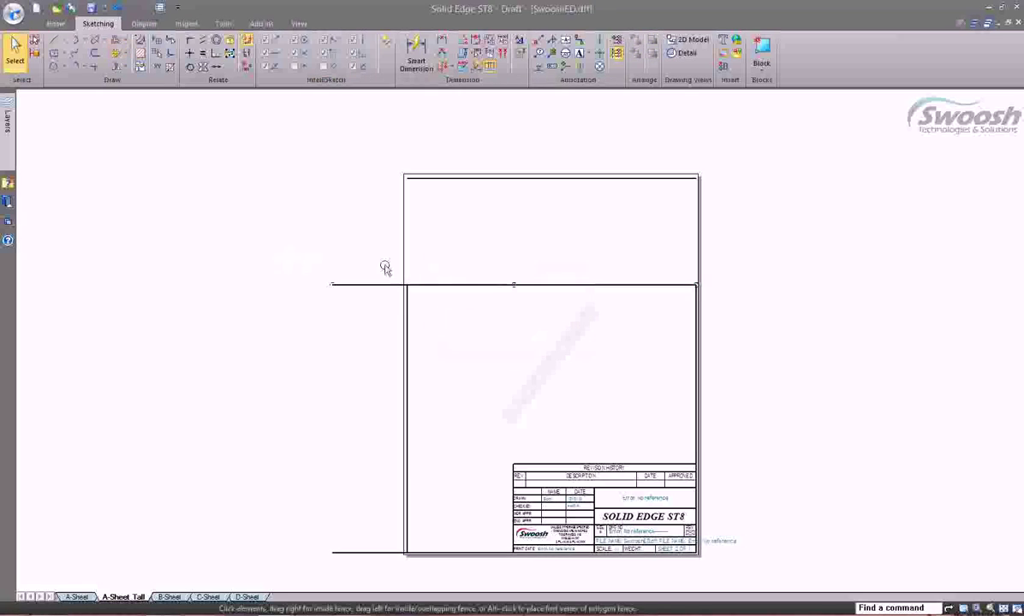
- Delete the old top border line and trim the remaining border lines into closed corners with Trim Corner
click(456, 287)
key(Delete)
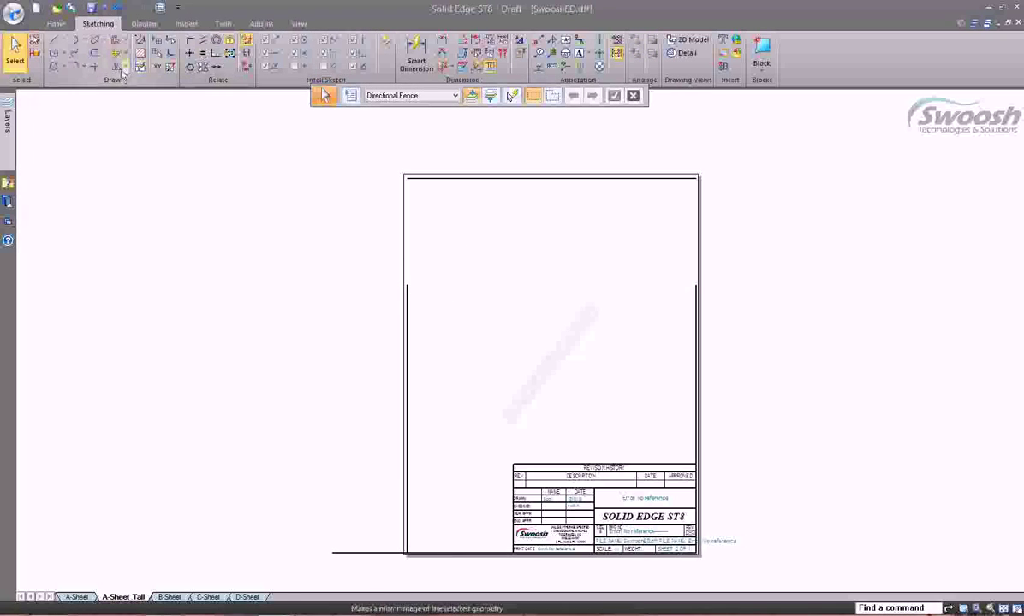
click(94, 66)
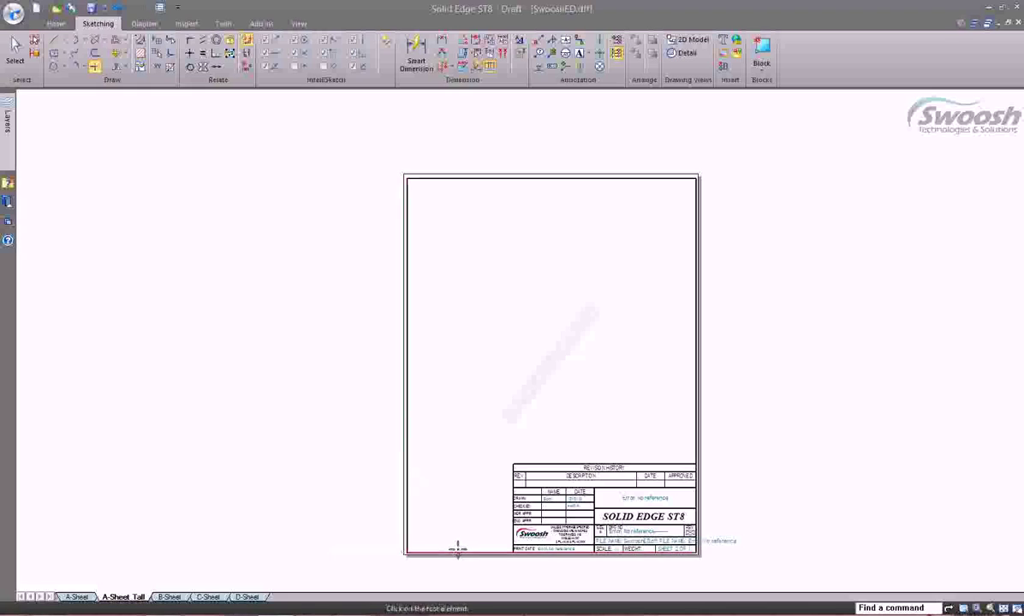
scroll(727, 555, up, 4)
scroll(546, 286, down, 1)
scroll(548, 428, up, 2)
scroll(539, 304, down, 2)
key(Escape)
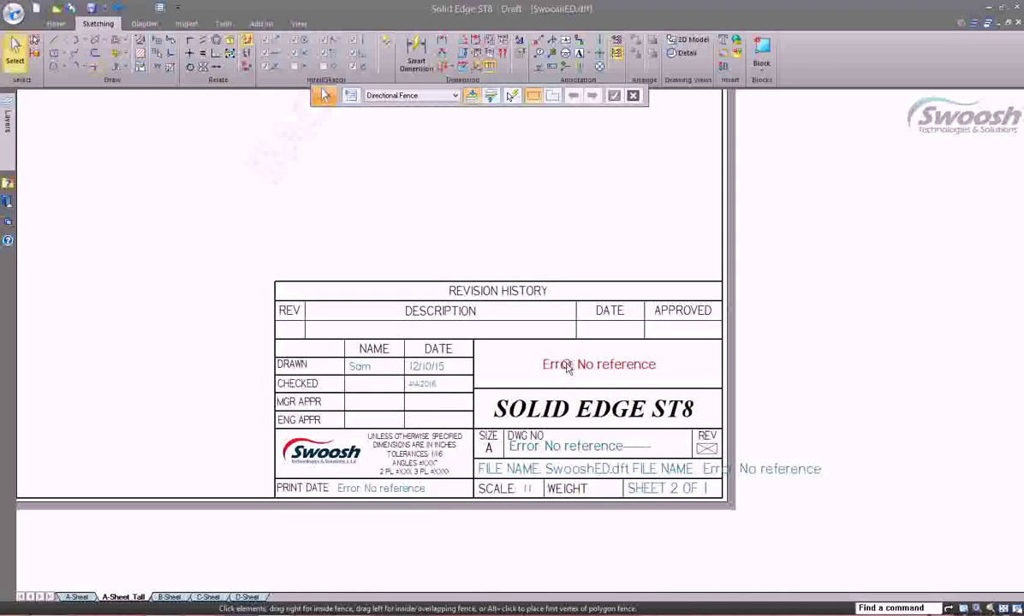
- Change the large title text in the A-Sheet Tall title block to SOLID EDGE ST8-NEW
double_click(548, 410)
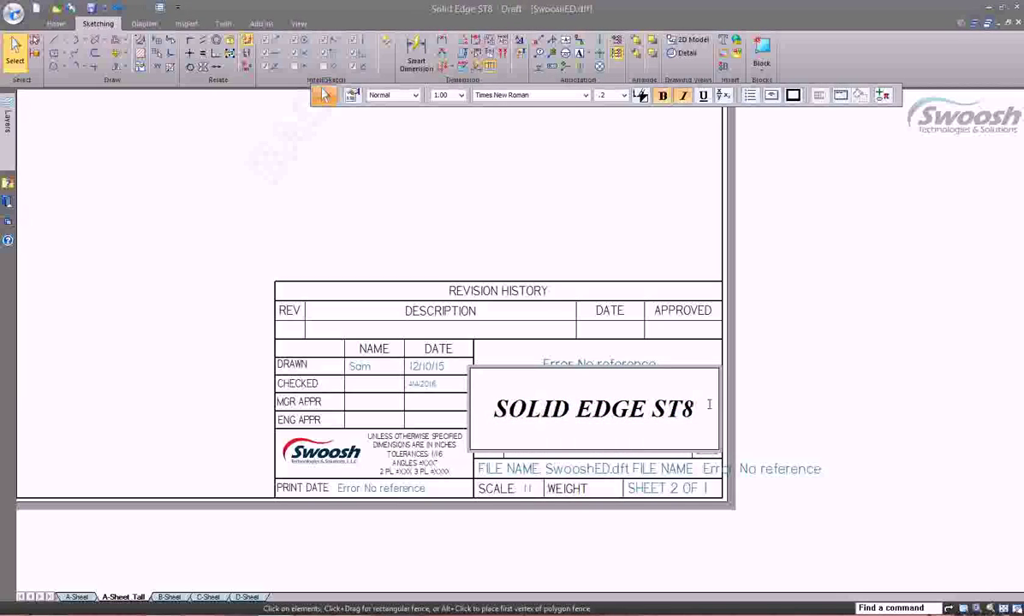
text(-NEW)
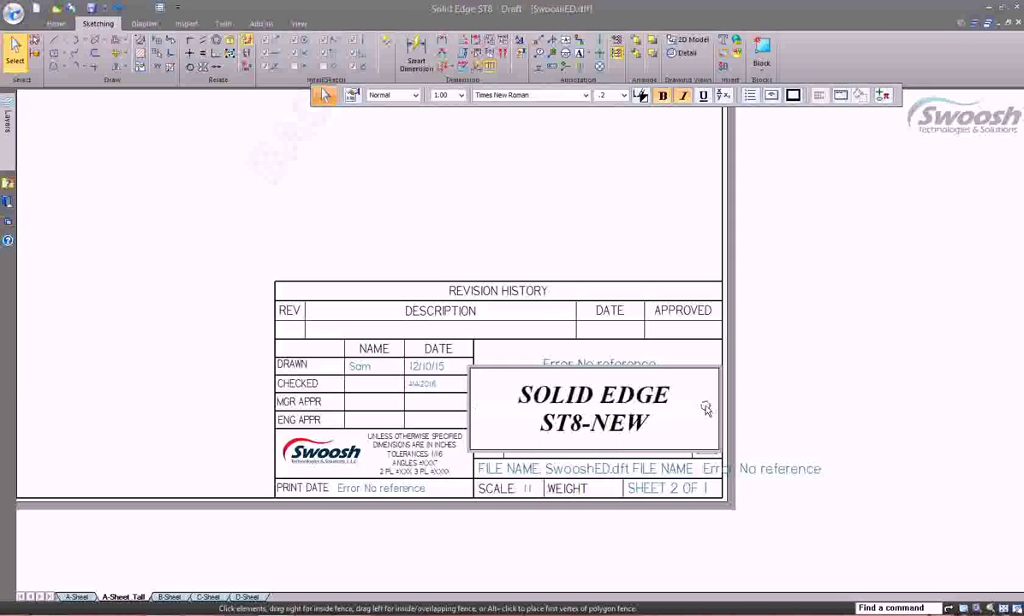
click(768, 389)
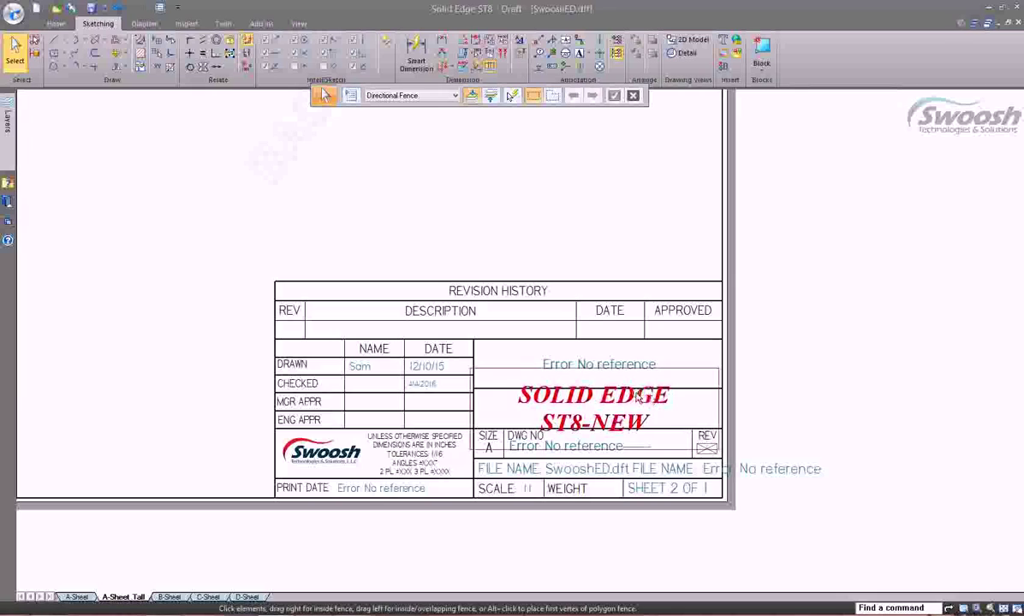
- Set the text scale of the whole SOLID EDGE ST8-NEW text to 0.75
click(672, 404)
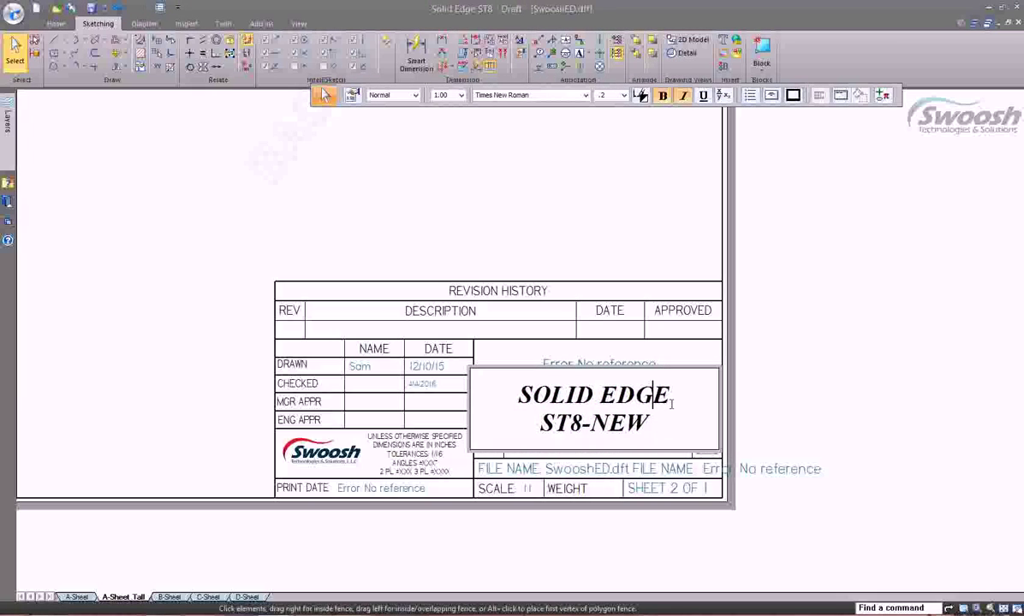
click(661, 426)
drag(538, 387, 664, 425)
click(445, 97)
text(.74)
key(BackSpace)
key(Return)
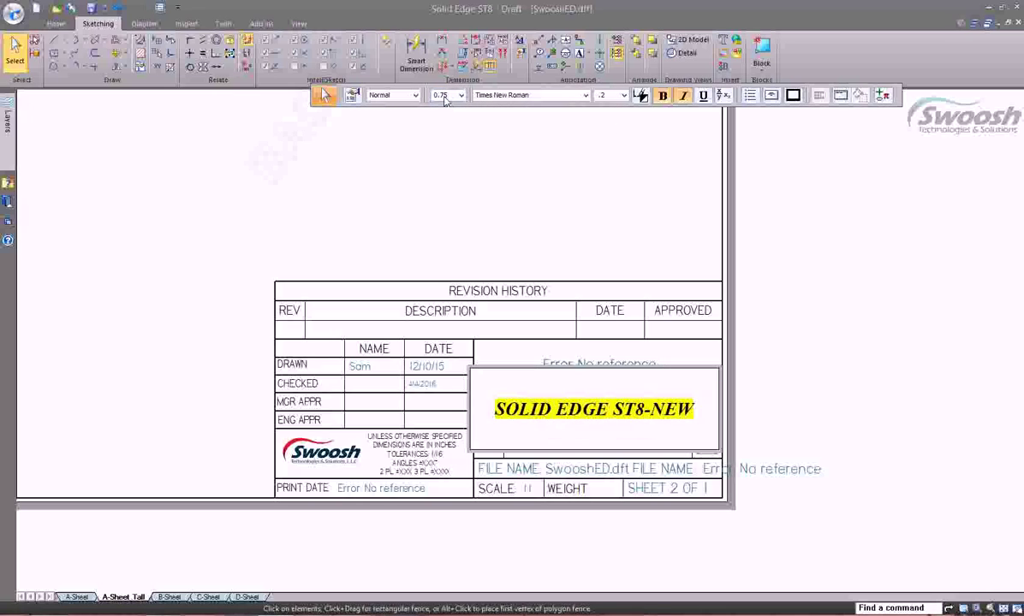
click(976, 421)
- Examine the property text reference in the properties of the callout above SOLID EDGE ST8-NEW, and leave them unchanged
double_click(600, 366)
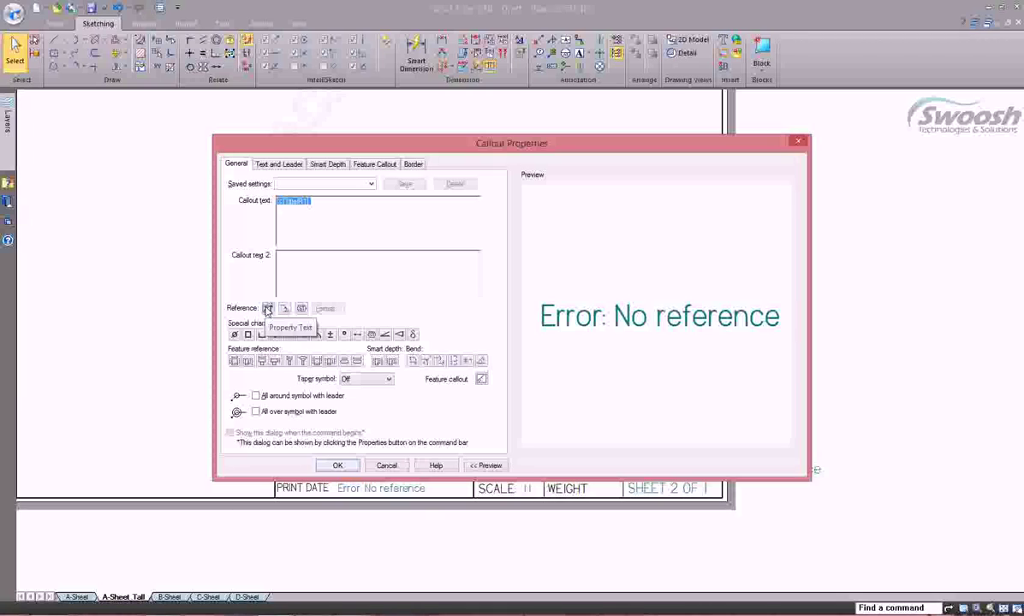
click(389, 466)
scroll(724, 443, down, 4)
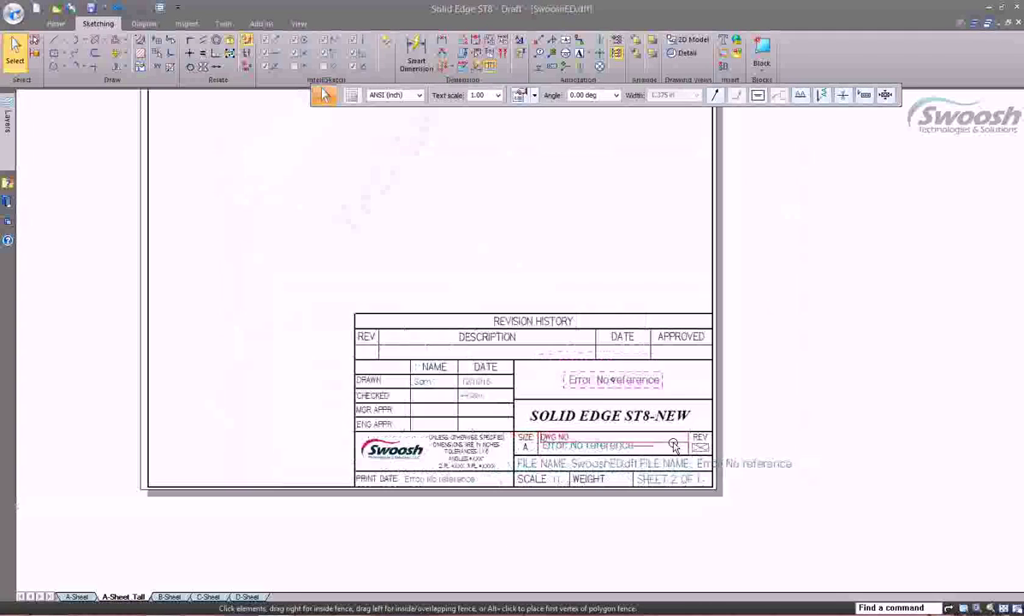
scroll(727, 439, down, 1)
scroll(848, 471, up, 1)
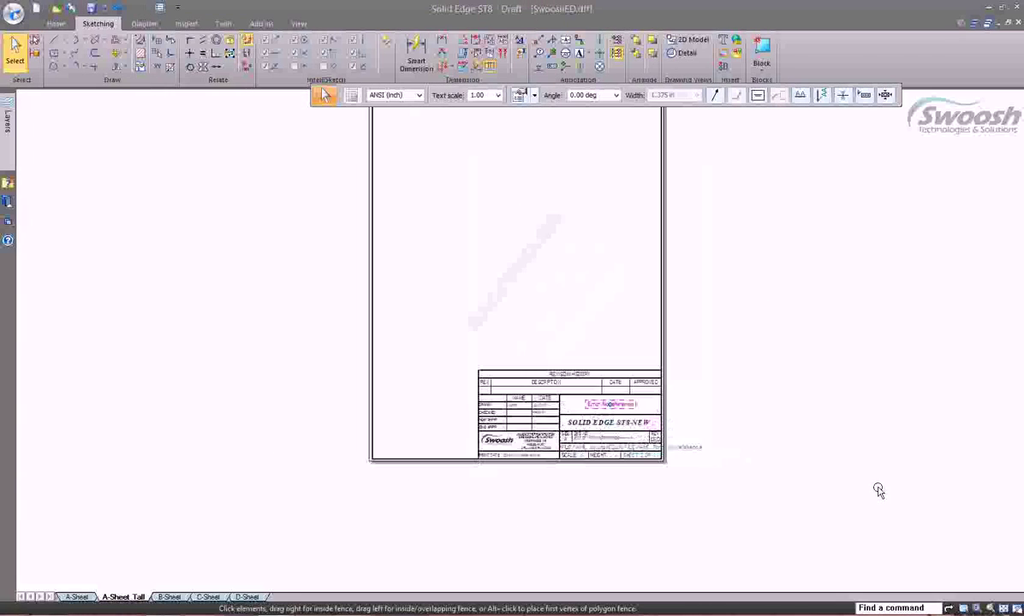
- Scale the entire title block and revision table down to about 0.62 from the border's lower-right corner
drag(446, 350, 738, 498)
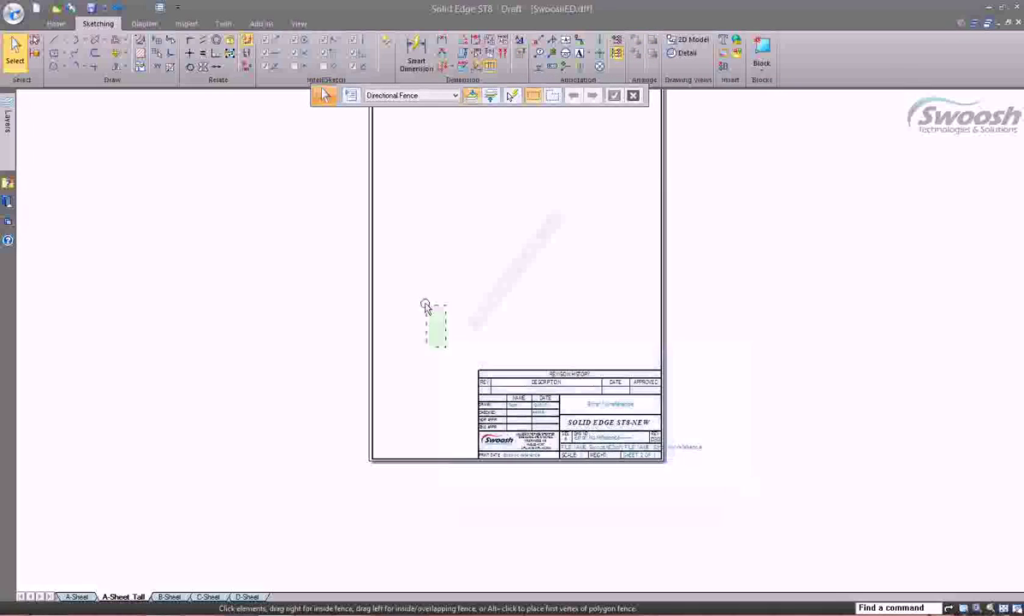
click(120, 54)
click(132, 94)
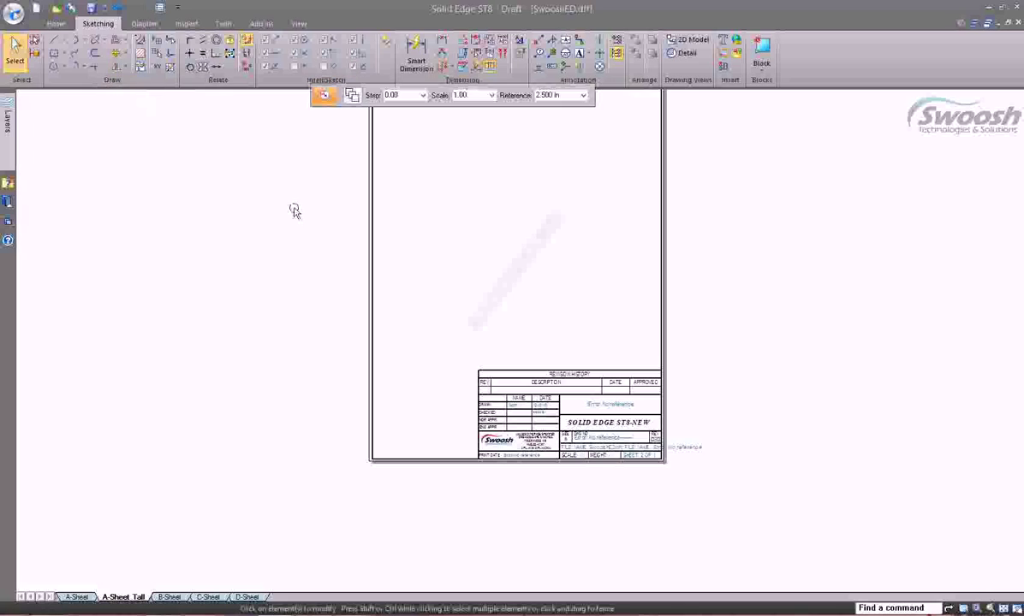
drag(441, 342, 753, 496)
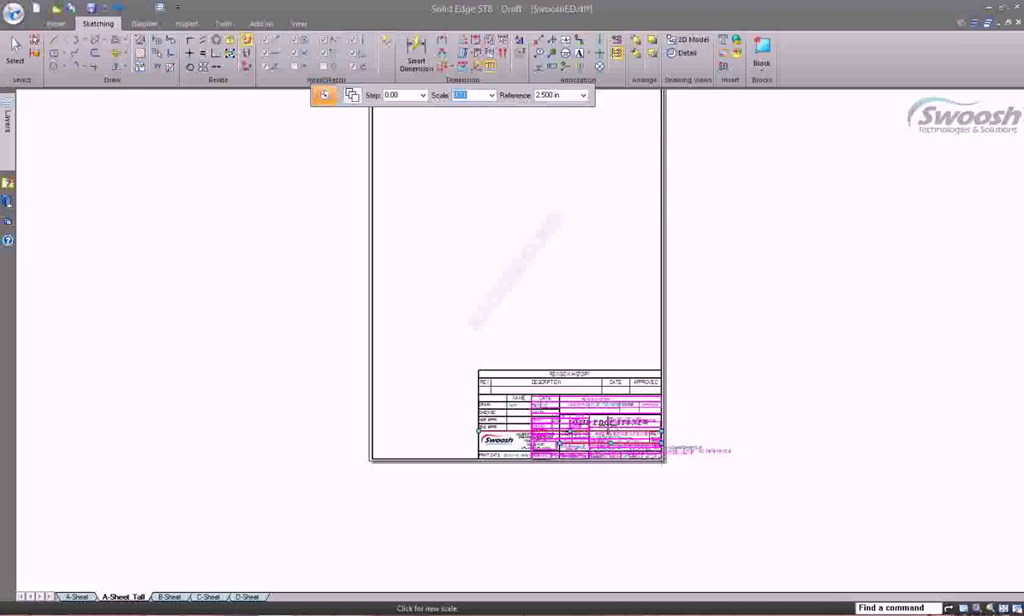
scroll(608, 425, up, 2)
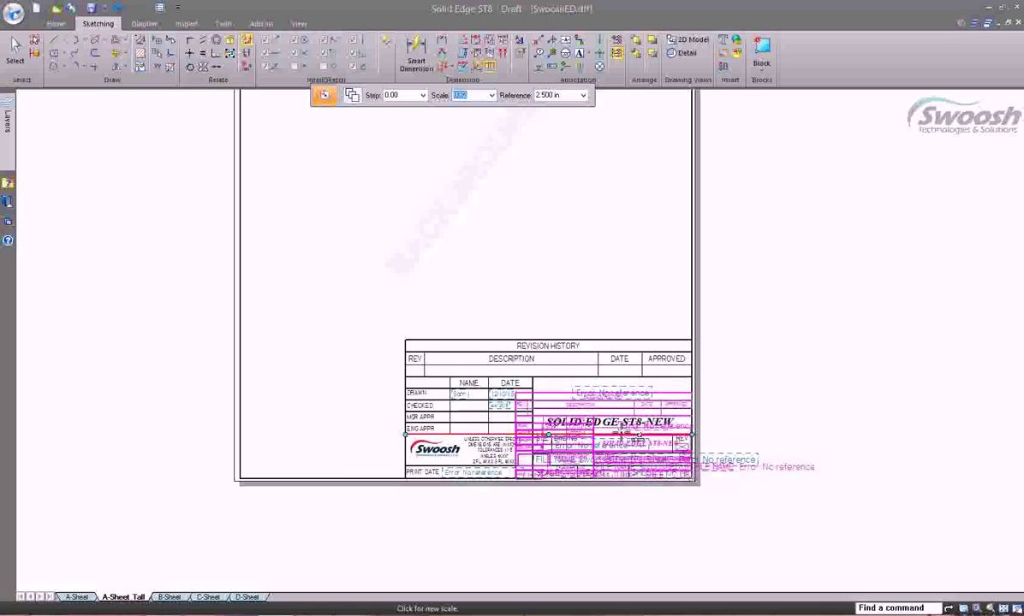
click(609, 428)
scroll(697, 521, up, 3)
key(Escape)
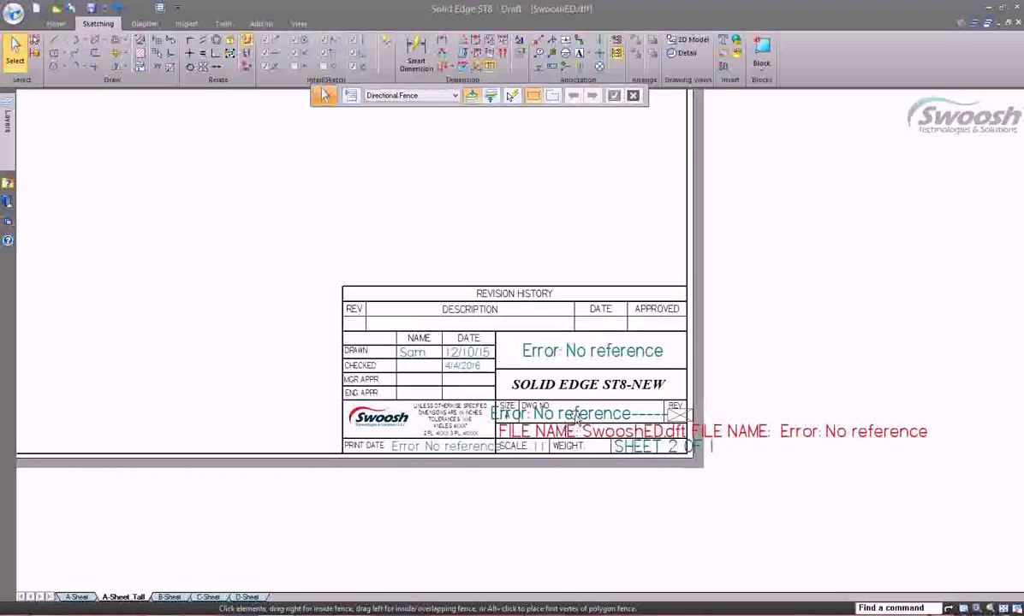
- Set the text scale of the oversized file name, drawing number, print date, drawn date, scale and sheet number callouts to 0.5
click(578, 422)
ctrl+click(402, 442)
ctrl+click(467, 353)
ctrl+click(609, 437)
click(486, 99)
text(0.5)
key(Return)
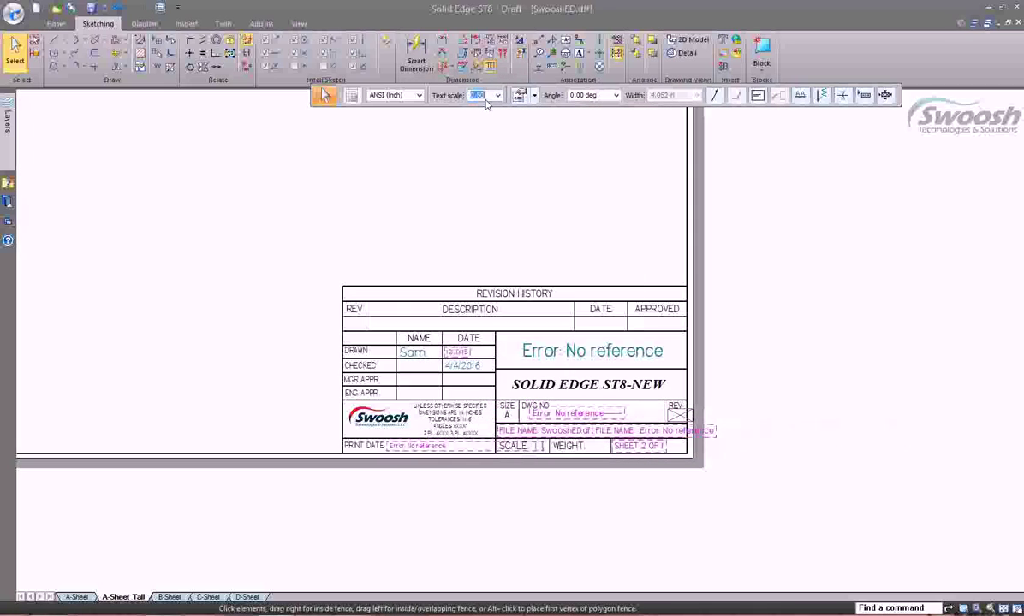
- Set the text scale of the overrunning file name callout in the A-Sheet Tall title block to 0.25
click(918, 388)
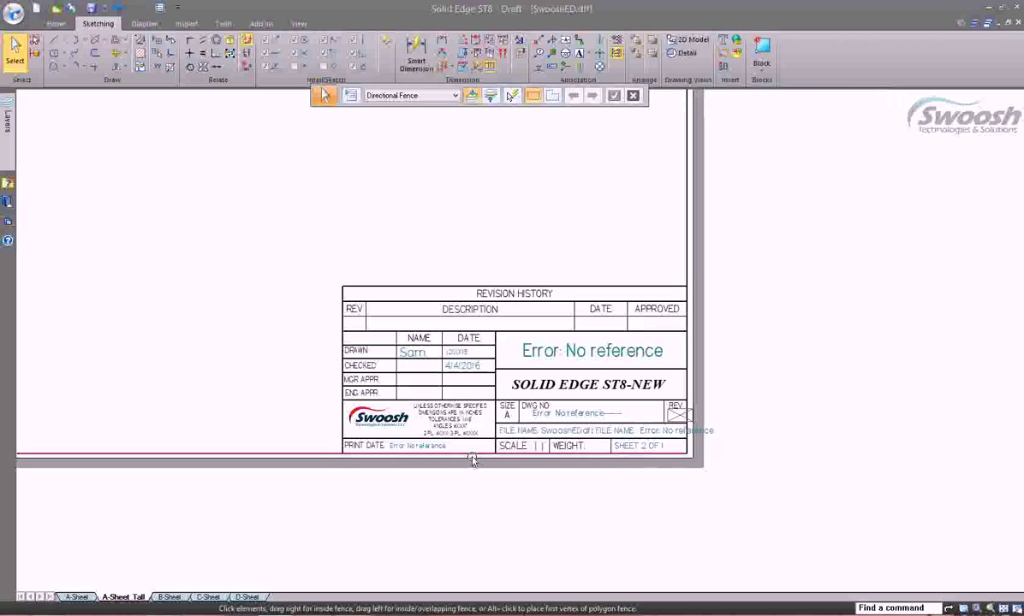
click(558, 432)
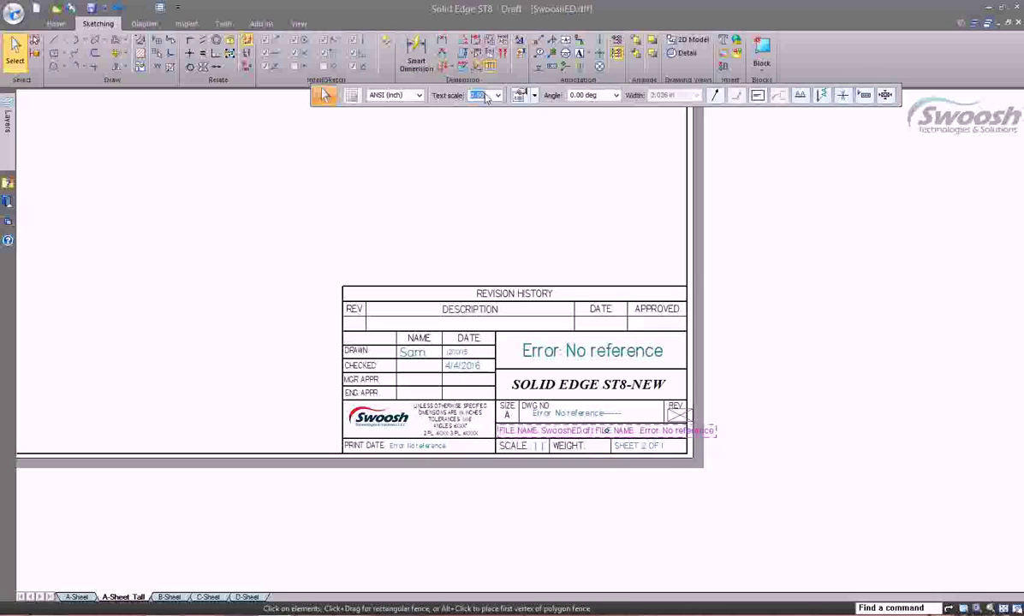
key(Return)
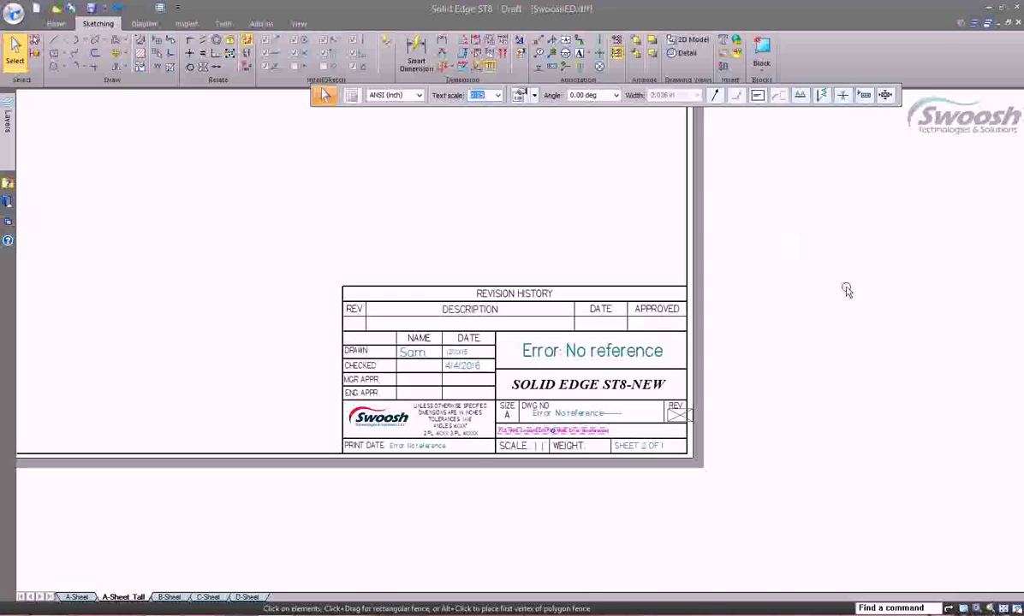
click(880, 426)
scroll(674, 502, down, 3)
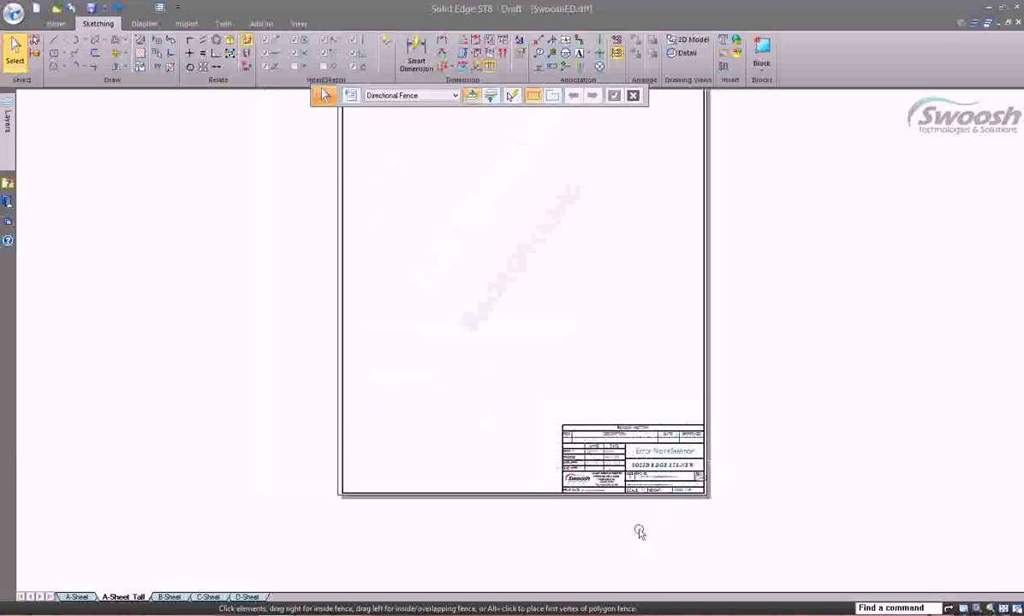
scroll(651, 512, down, 2)
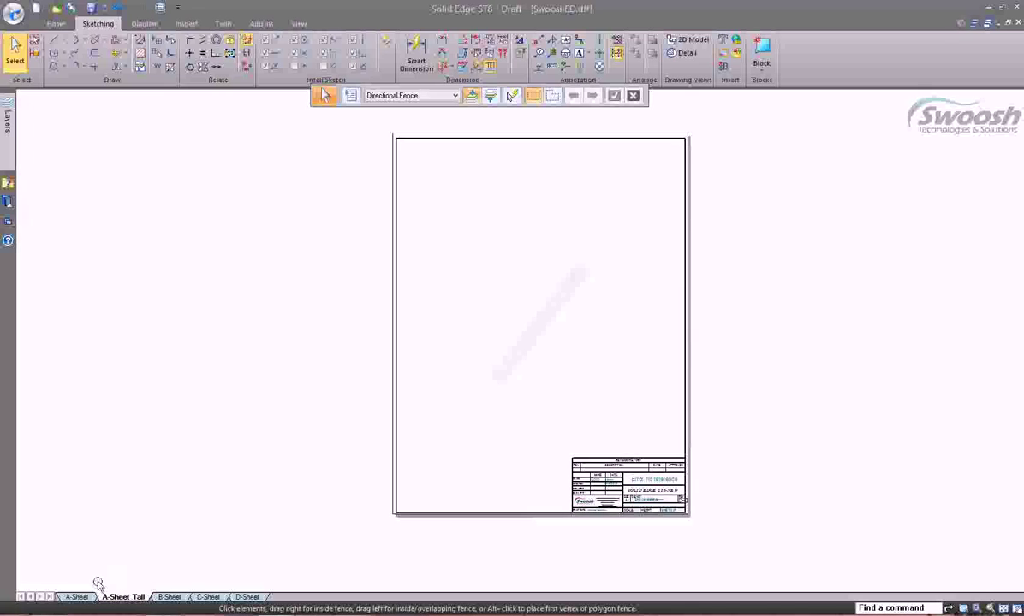
- Compare the A-Sheet and A-Sheet Tall backgrounds, and return to the working sheets
click(74, 597)
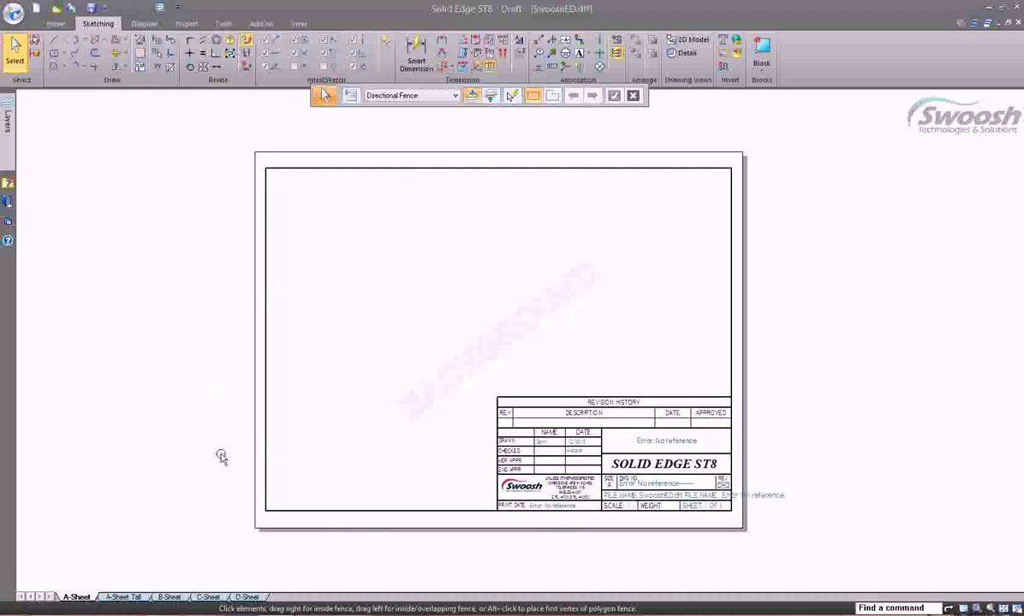
click(123, 597)
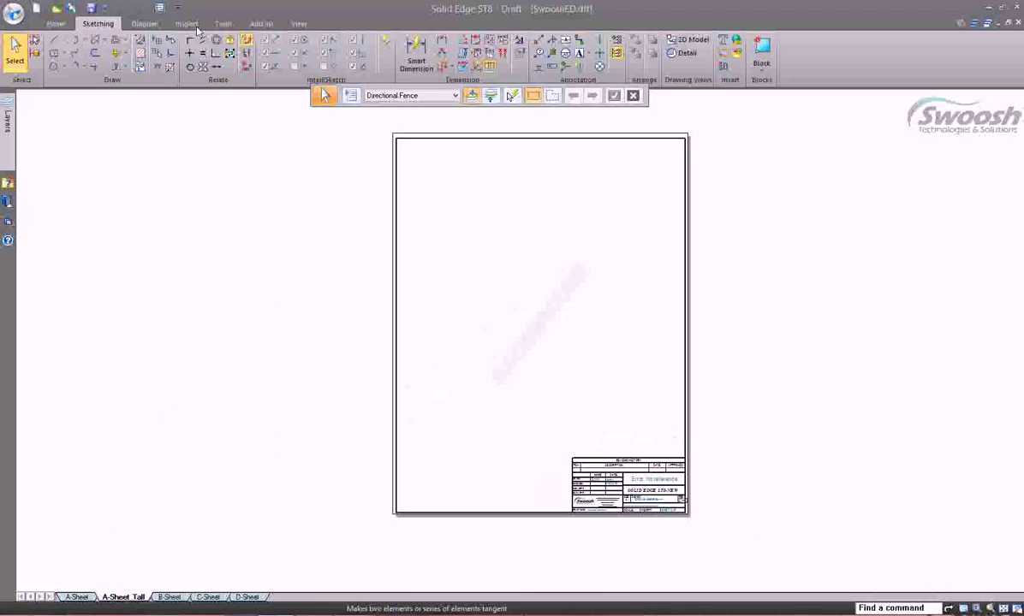
click(299, 23)
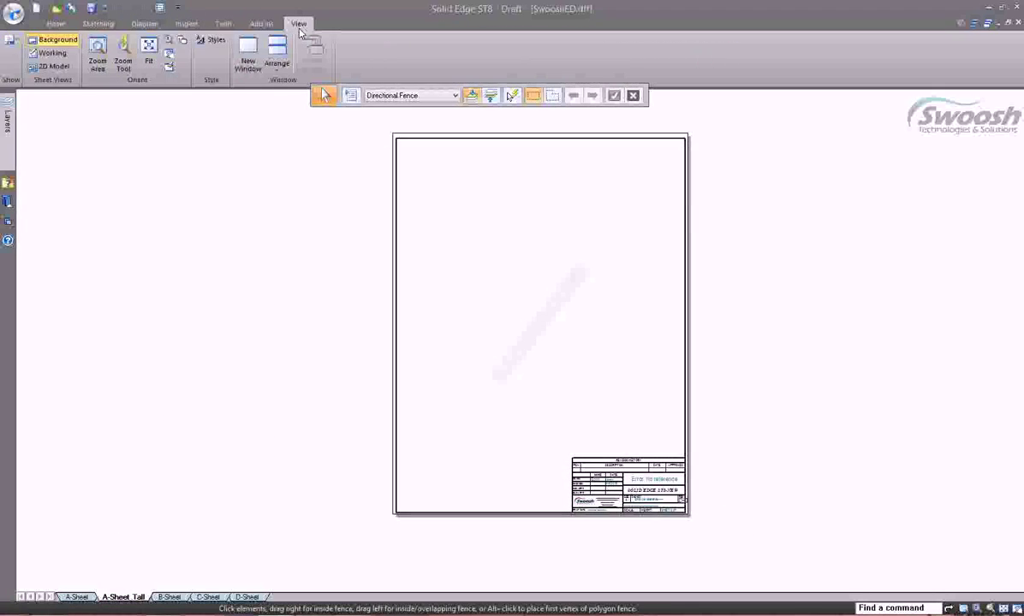
click(60, 56)
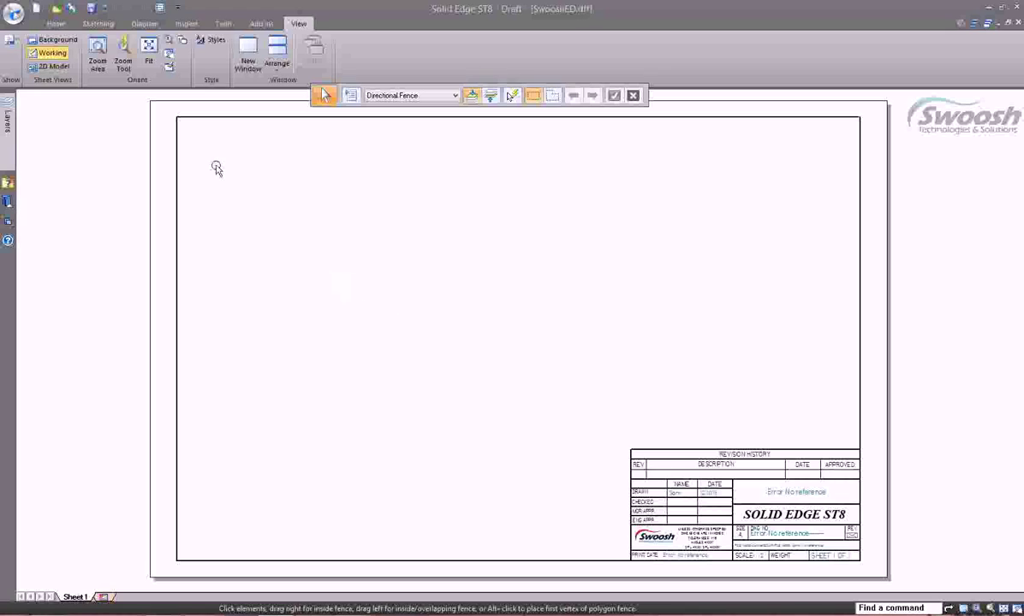
click(59, 54)
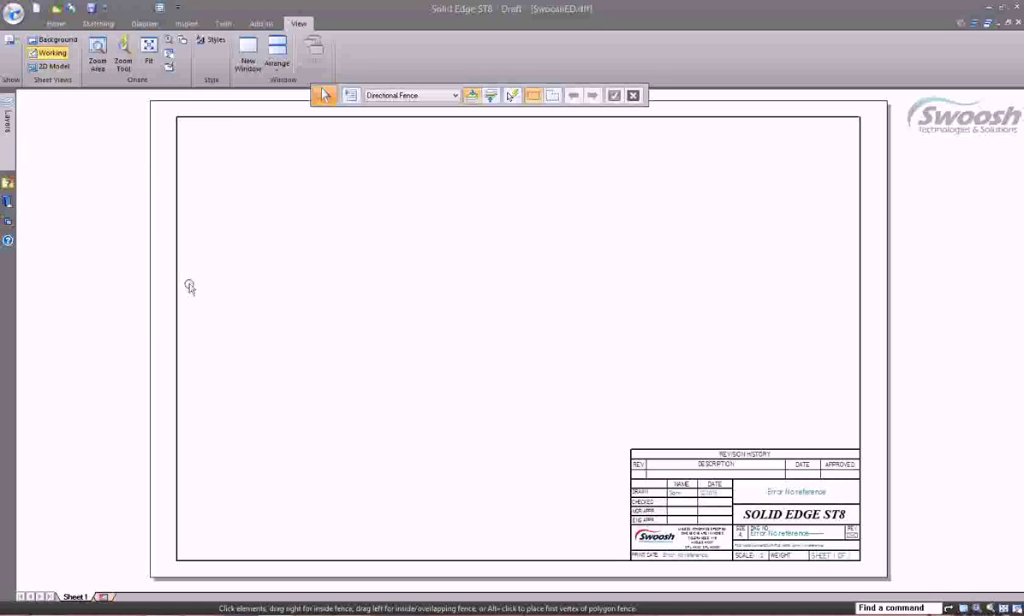
- Save the draft as SwooshED-2.dft in the custom ANSI INCH template folder
click(13, 12)
click(51, 103)
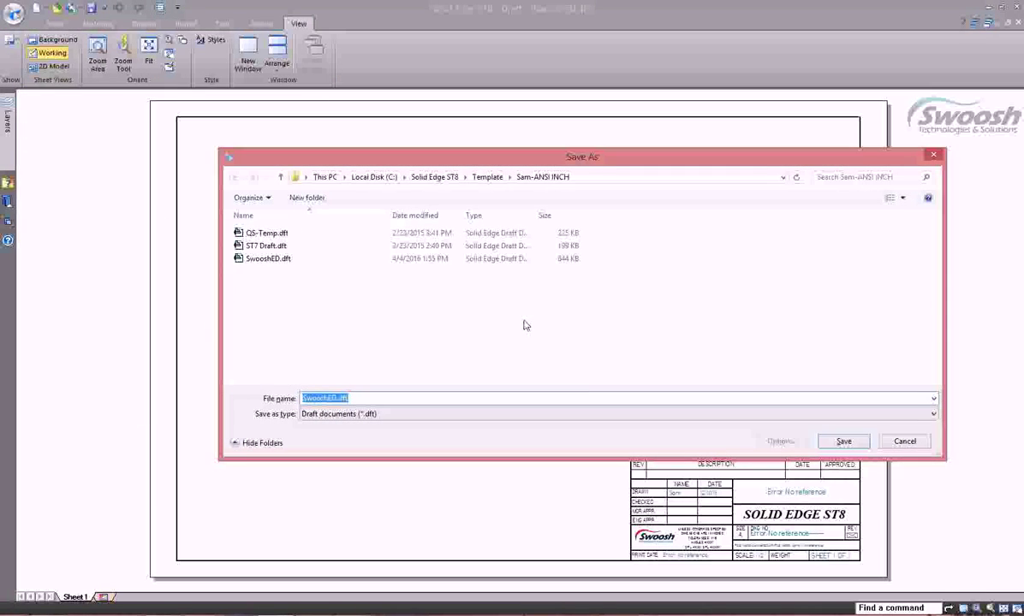
click(493, 179)
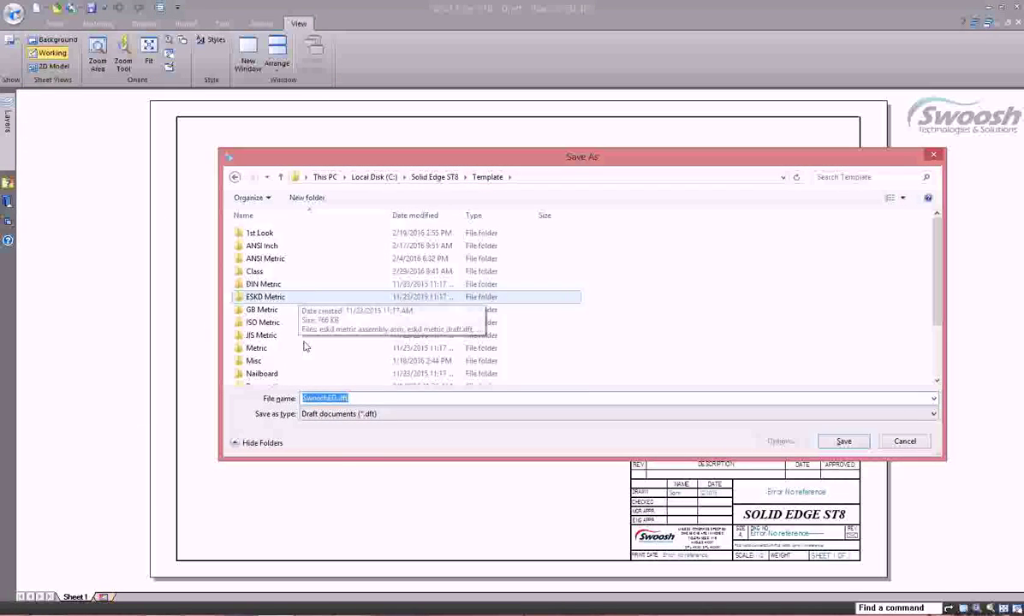
drag(370, 460, 366, 541)
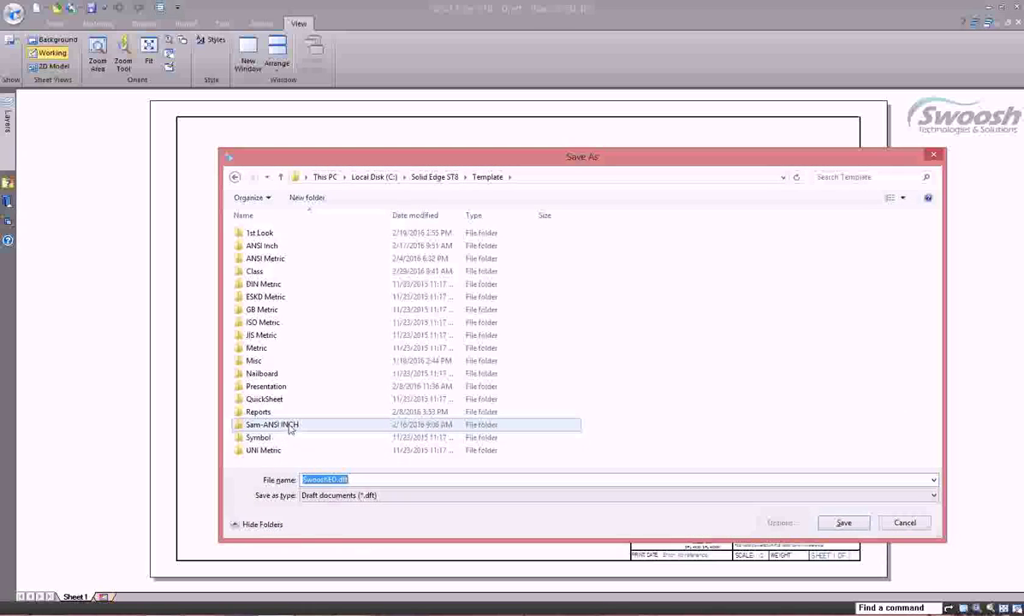
double_click(283, 426)
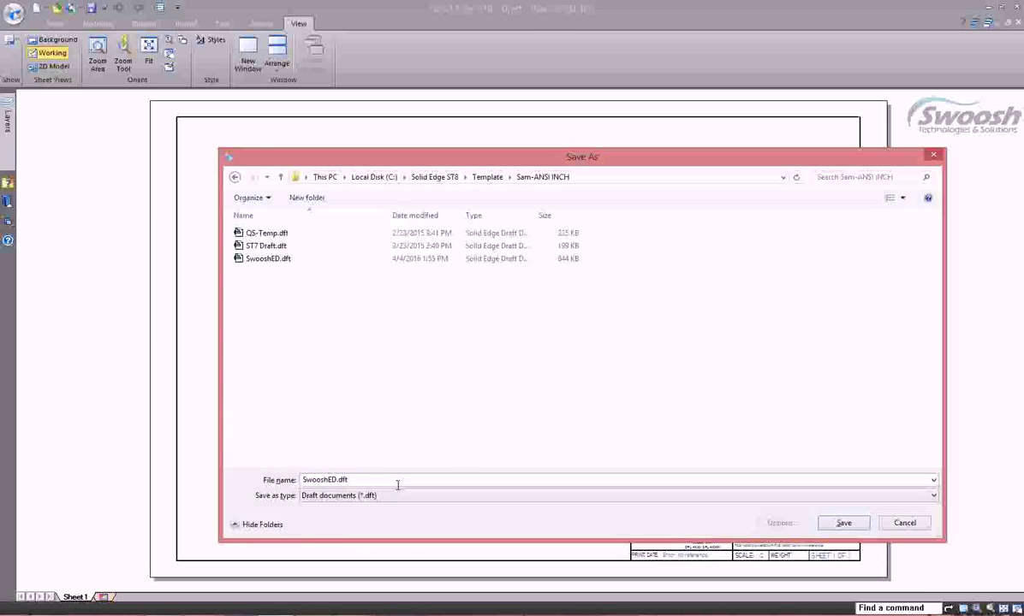
click(338, 479)
text(-)
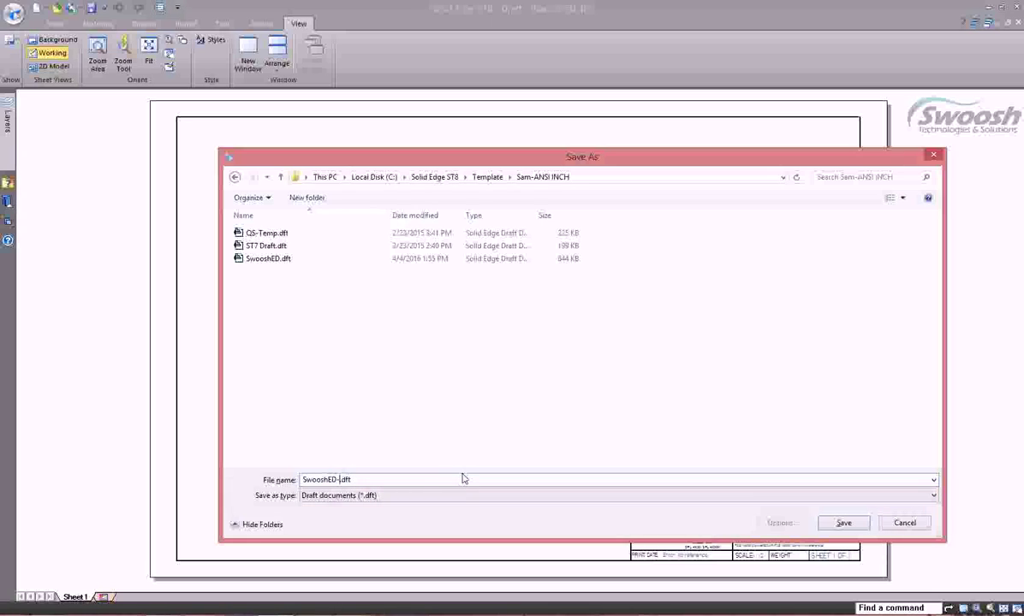
text(2)
click(843, 522)
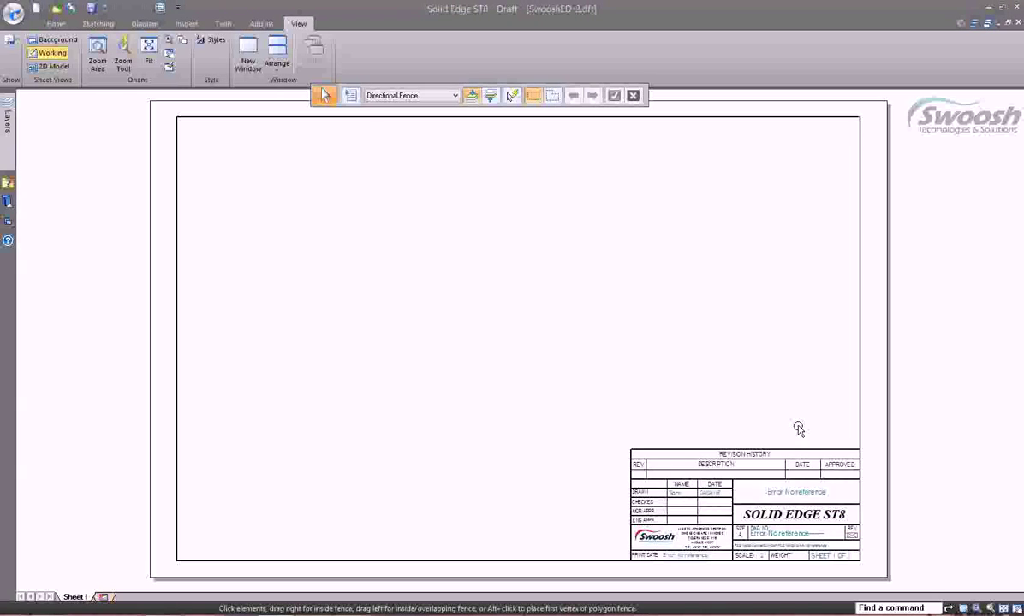
- Close the template file and create a new draft from SwooshED-2.dft in the custom ANSI INCH templates
click(1018, 23)
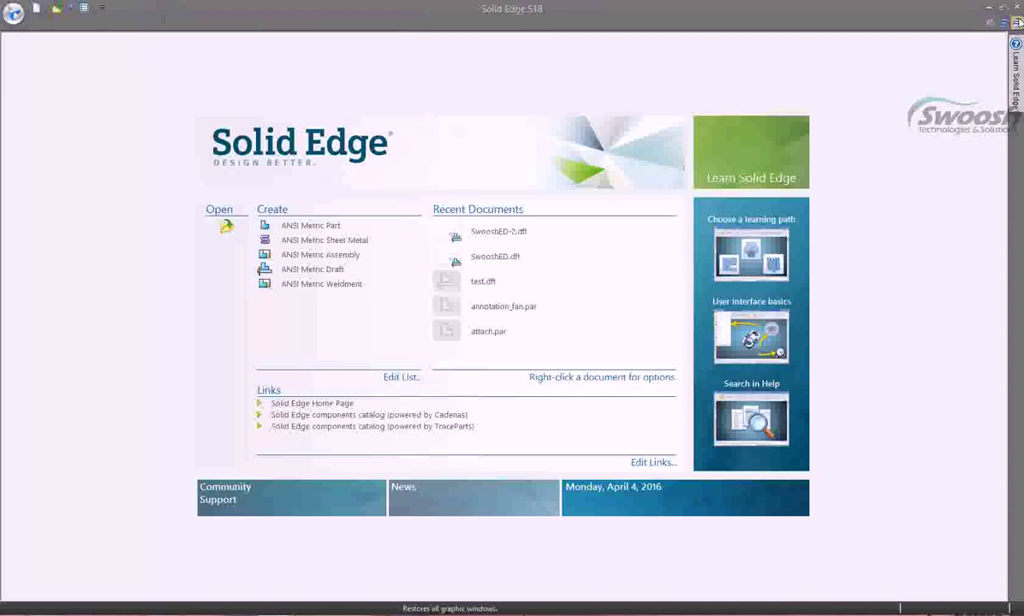
click(36, 10)
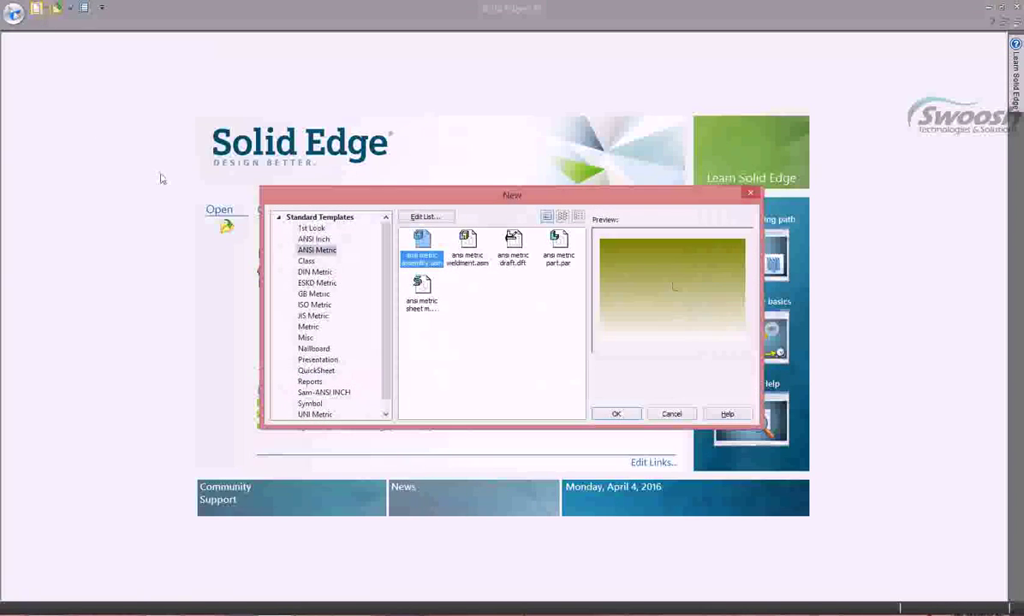
click(342, 393)
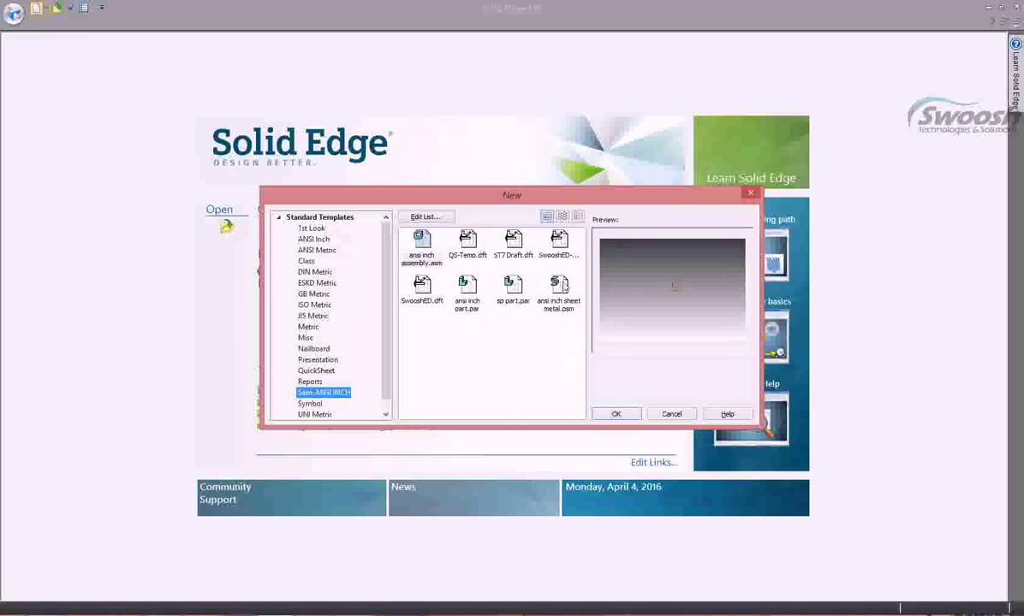
click(557, 244)
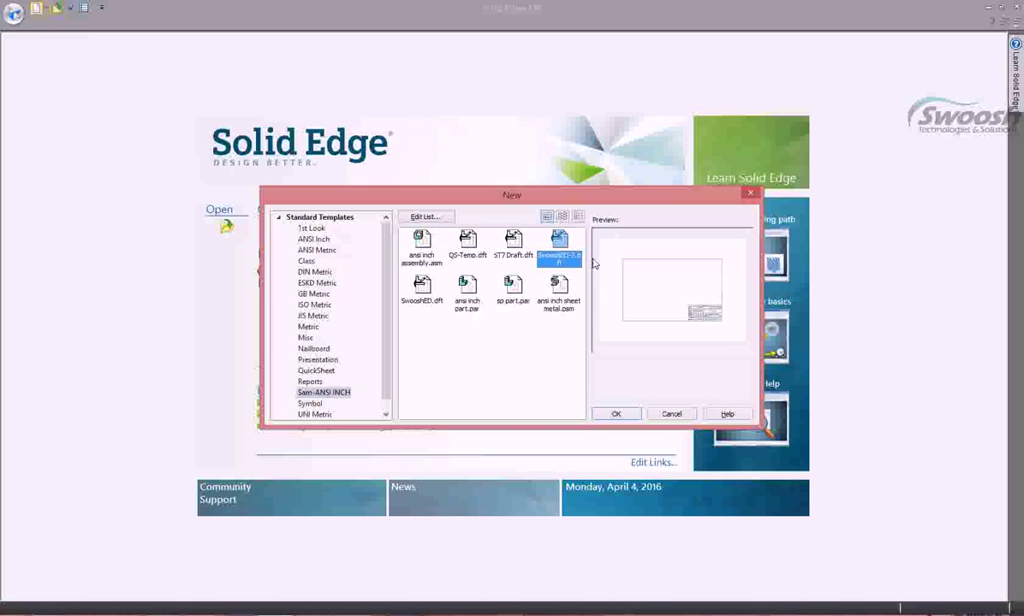
click(614, 414)
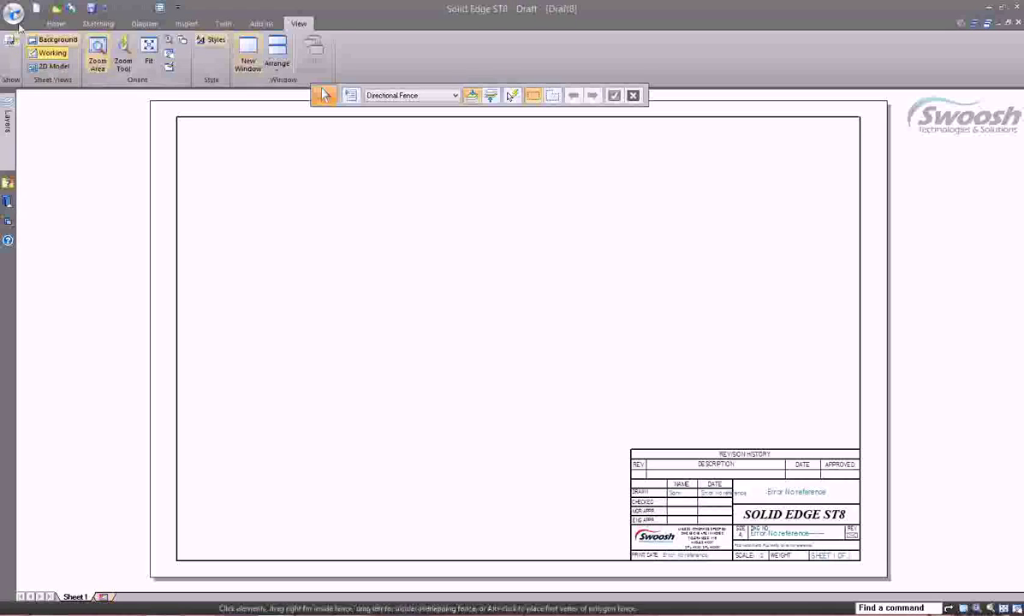
- Add a second sheet to the draft and assign it the A-Sheet Tall background
click(55, 23)
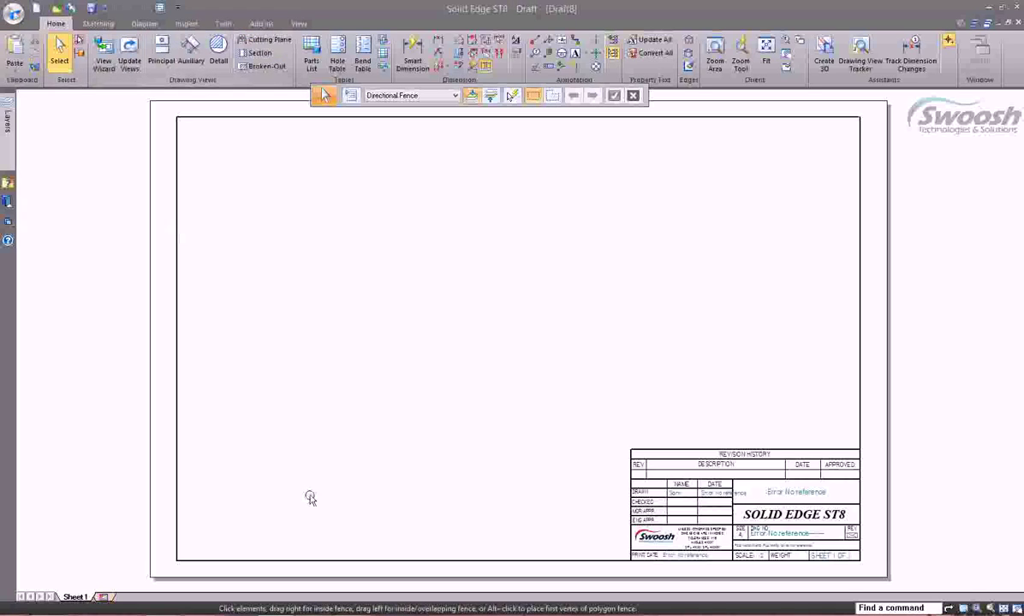
click(101, 592)
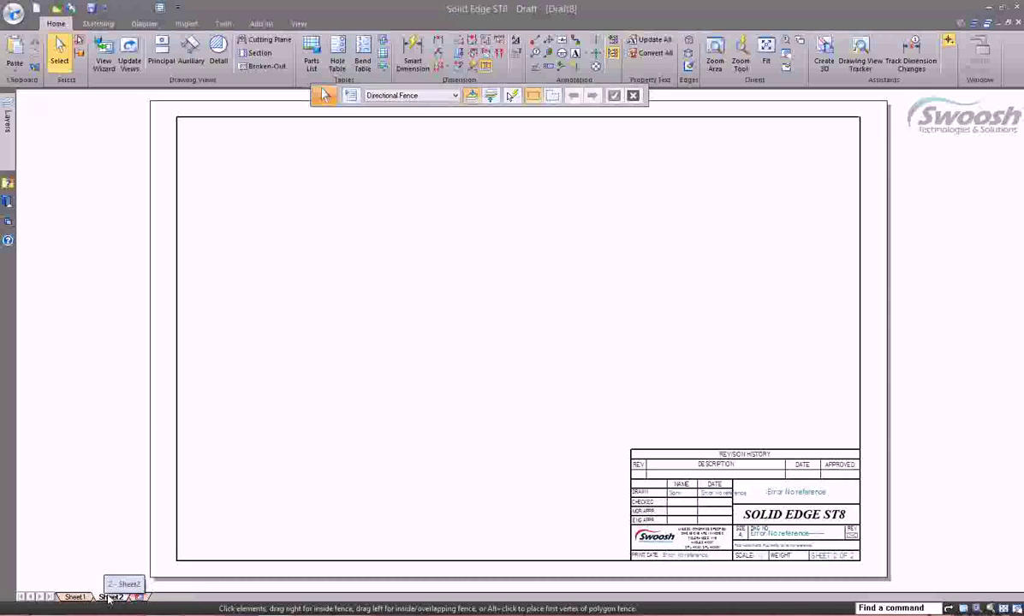
right_click(109, 598)
click(163, 585)
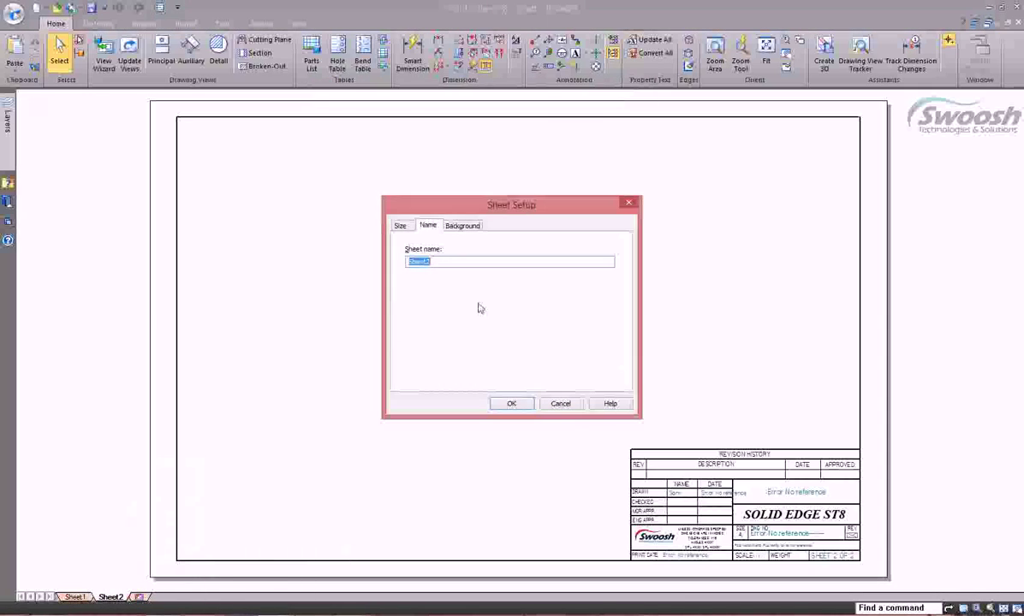
click(463, 225)
click(518, 259)
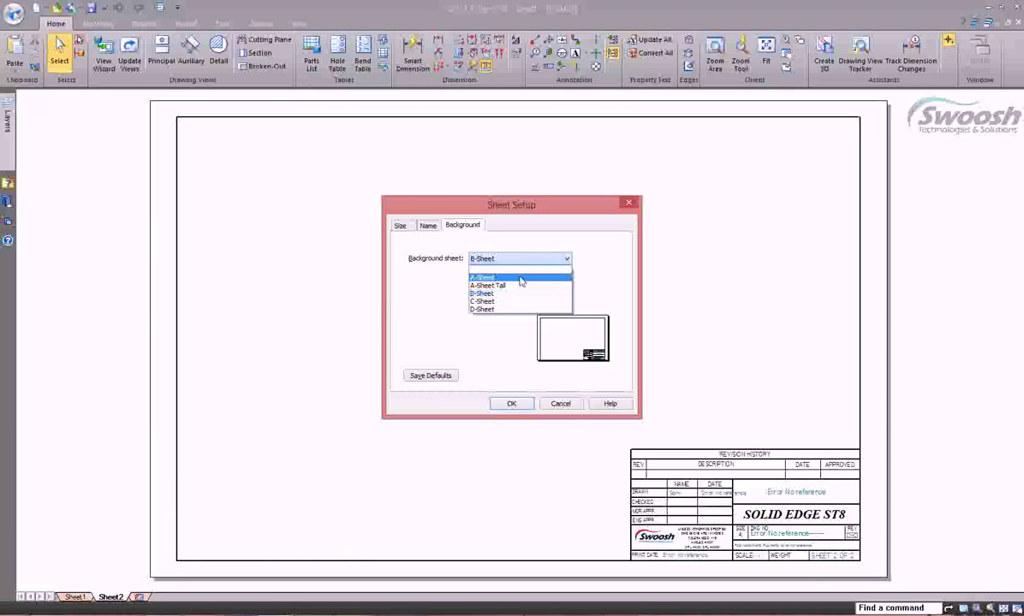
click(519, 286)
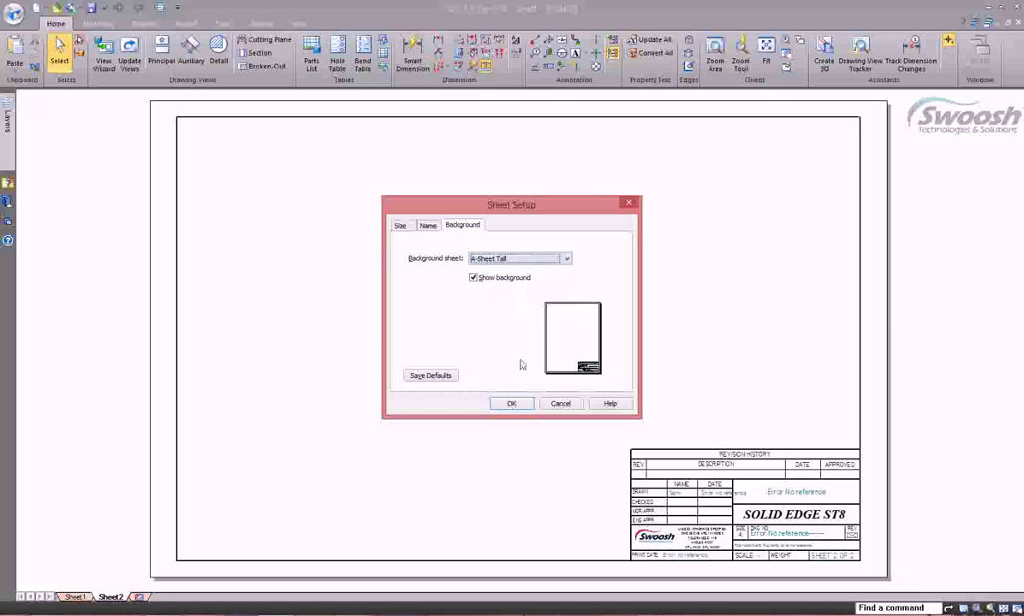
click(523, 407)
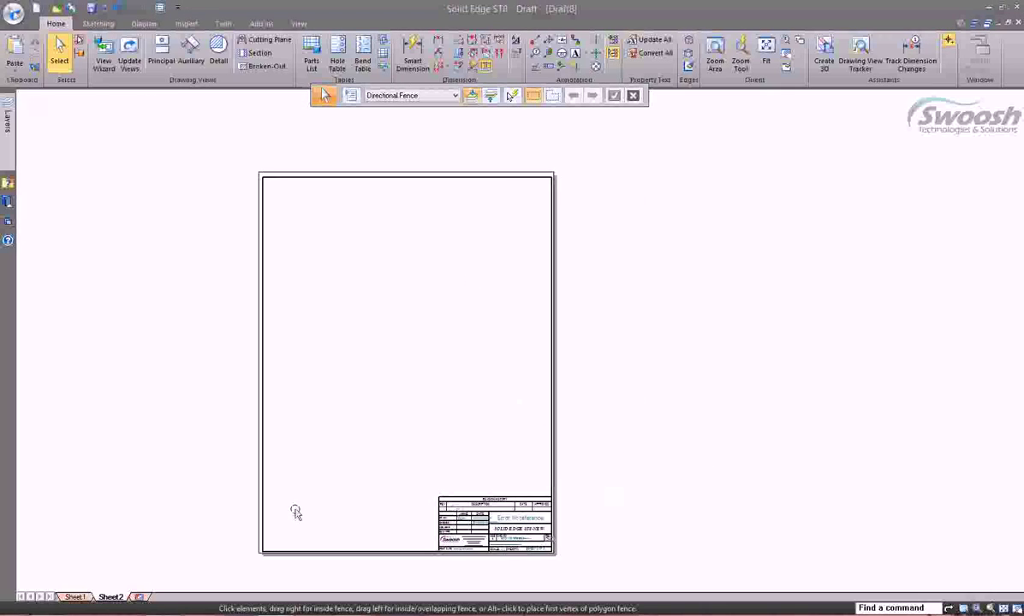
- Save A-Sheet Tall as the default background in Sheet2's setup, and add a third sheet
right_click(111, 597)
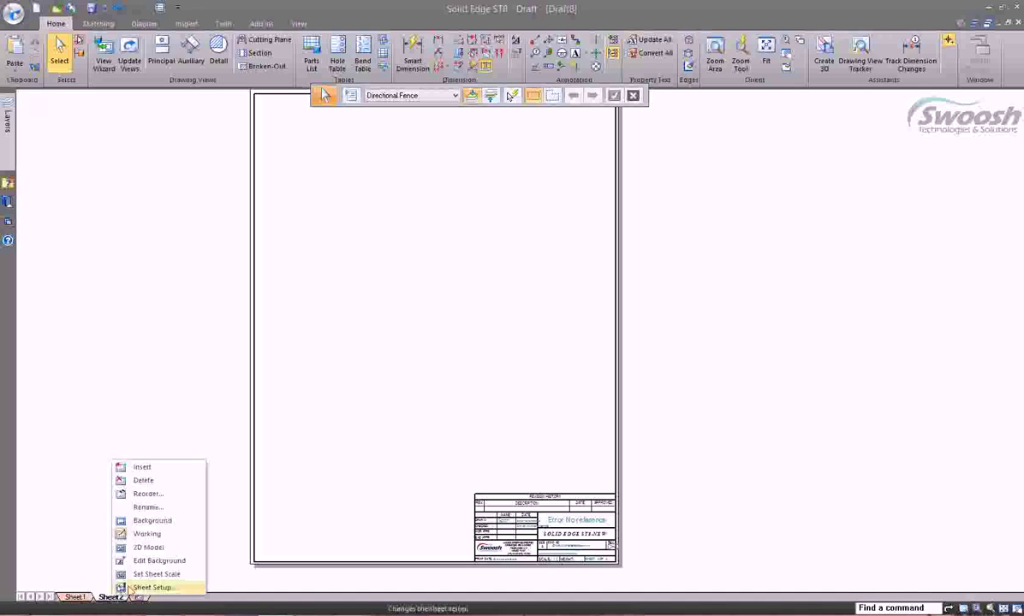
click(141, 587)
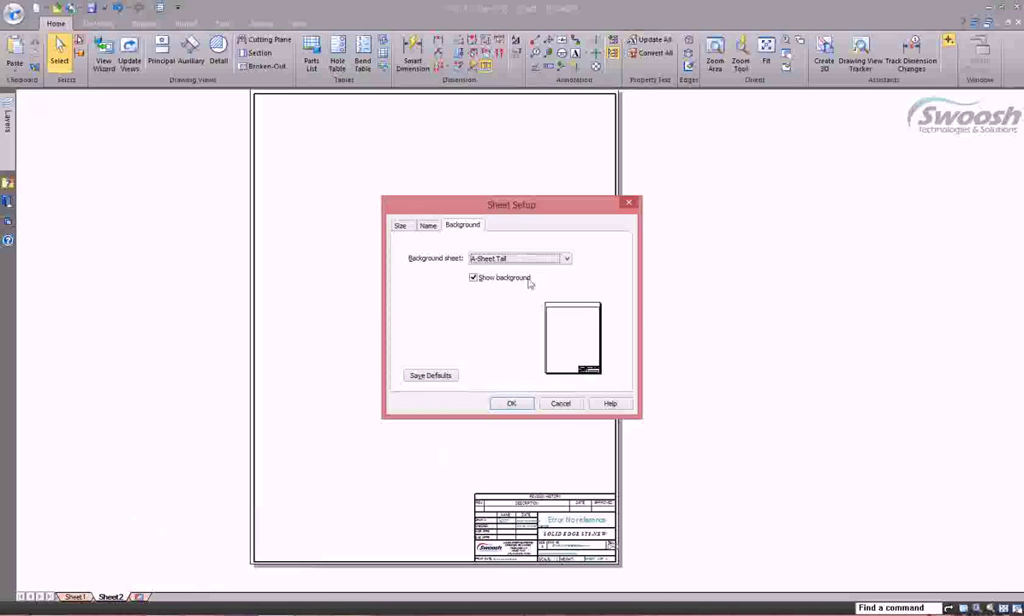
click(432, 376)
click(509, 404)
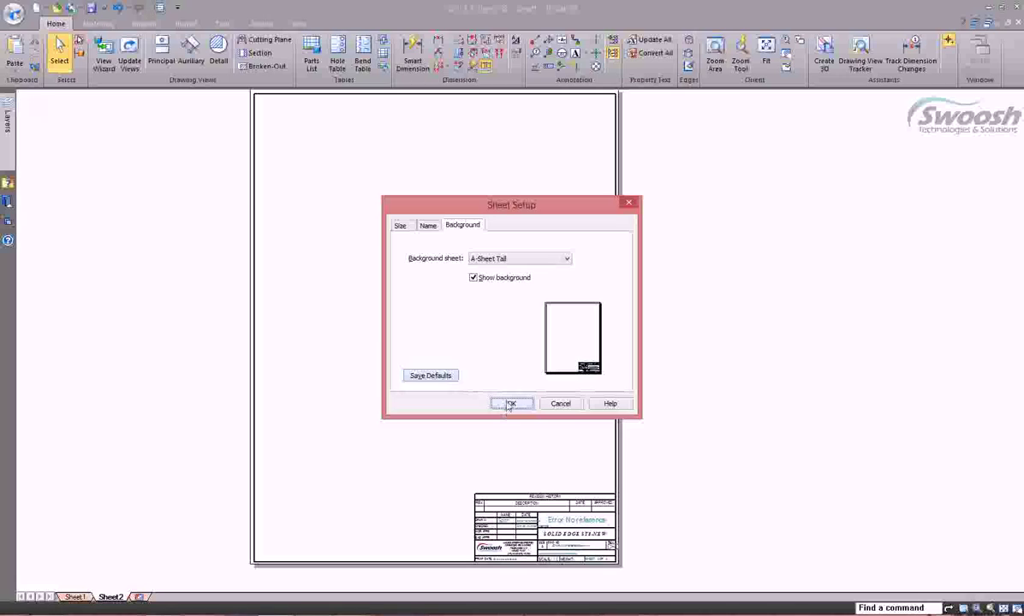
click(140, 596)
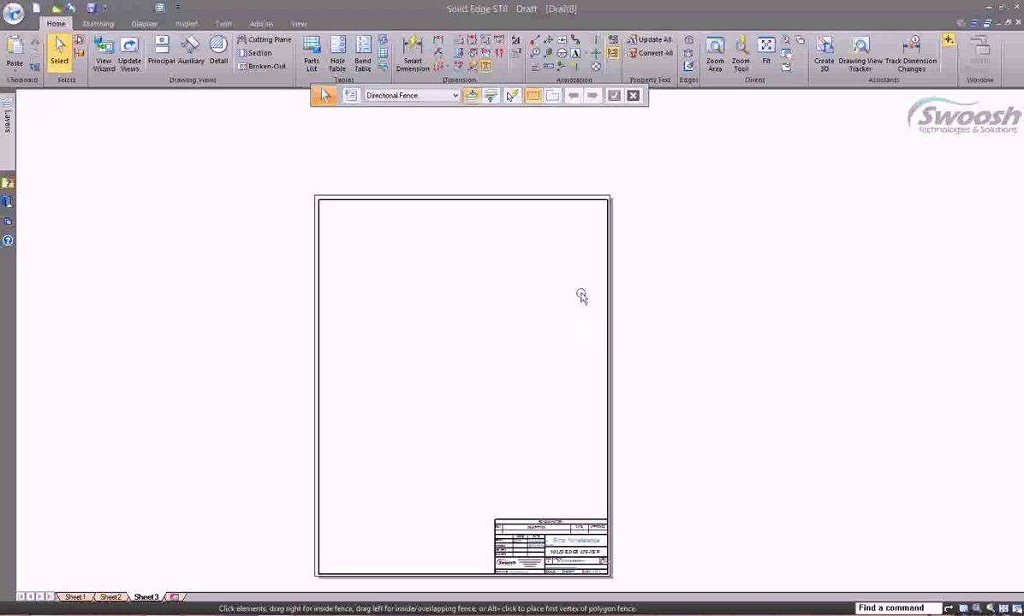
- Switch to File Explorer and look up SwooshED-2.dft in the custom ANSI INCH template folder
click(47, 613)
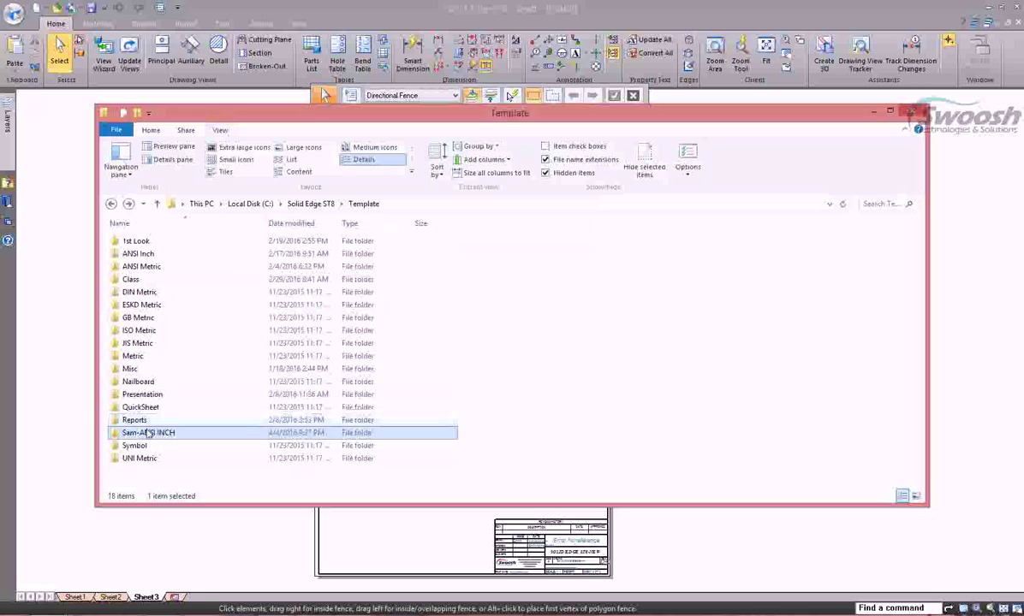
double_click(147, 435)
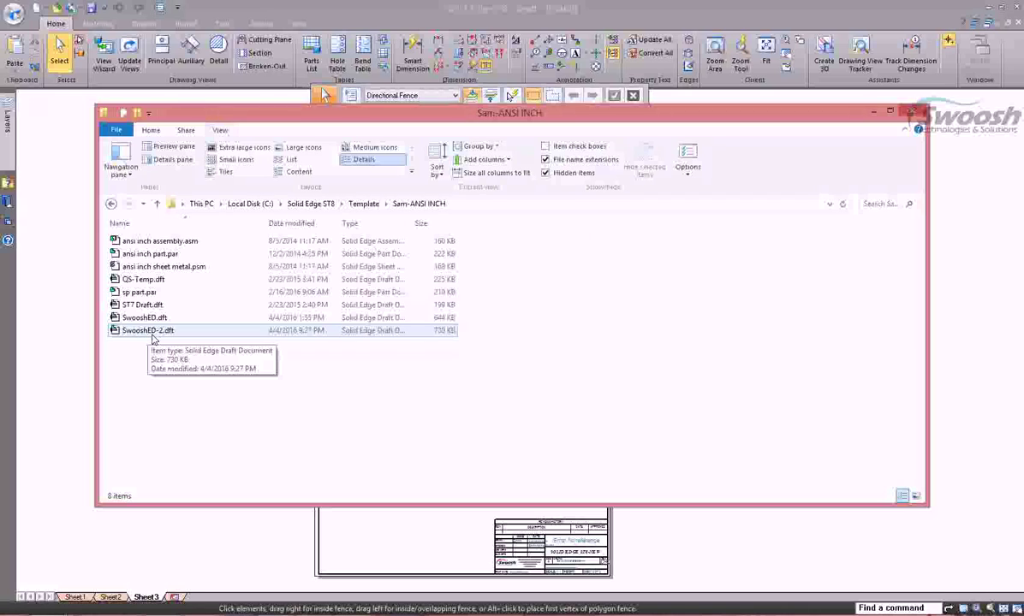
click(286, 548)
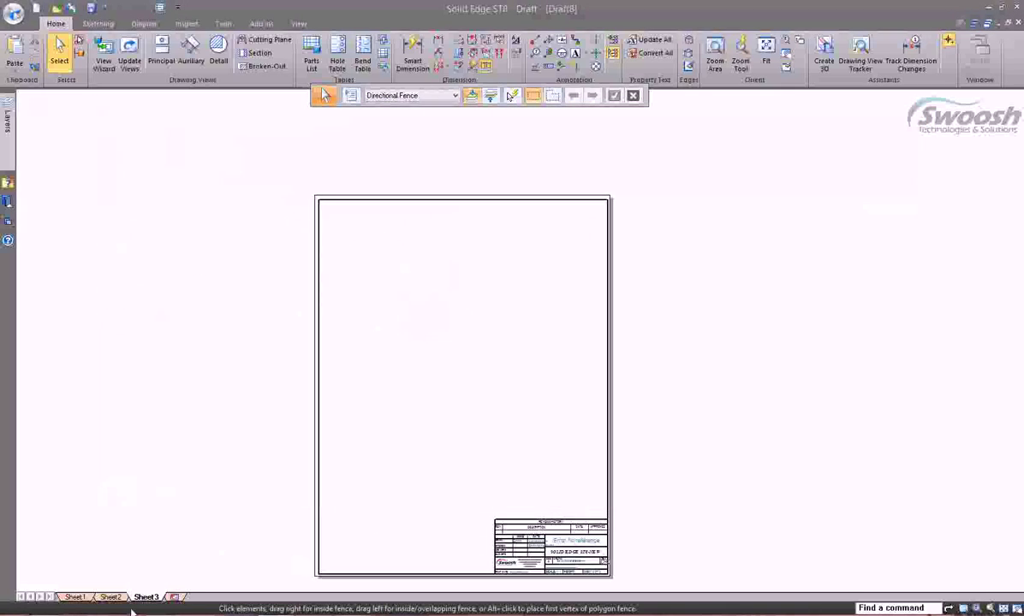
- Examine the title block and revision table of the A-Sheet Tall background on Sheet3
click(177, 598)
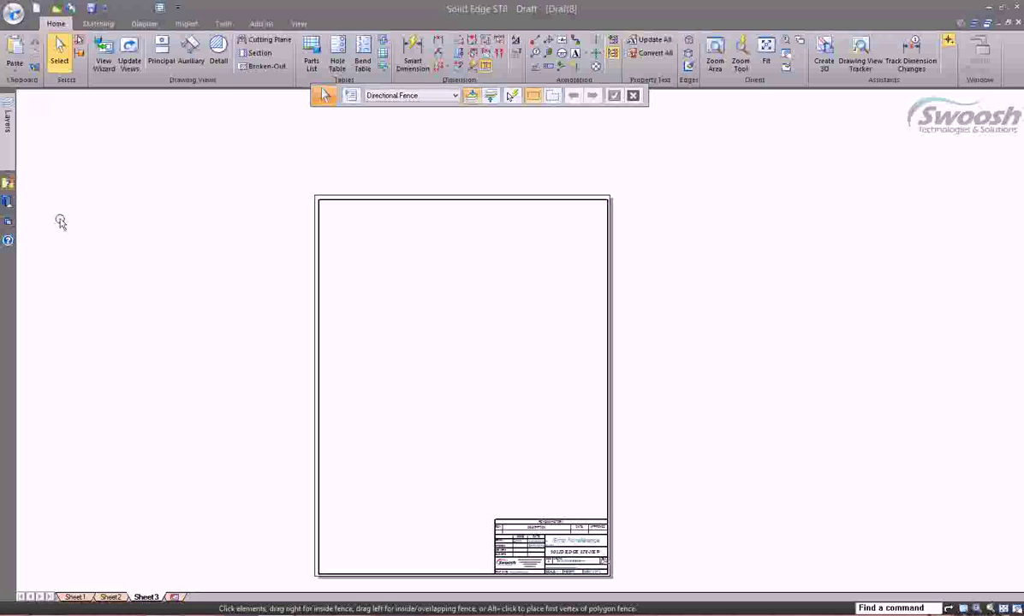
scroll(589, 572, up, 2)
scroll(589, 572, up, 1)
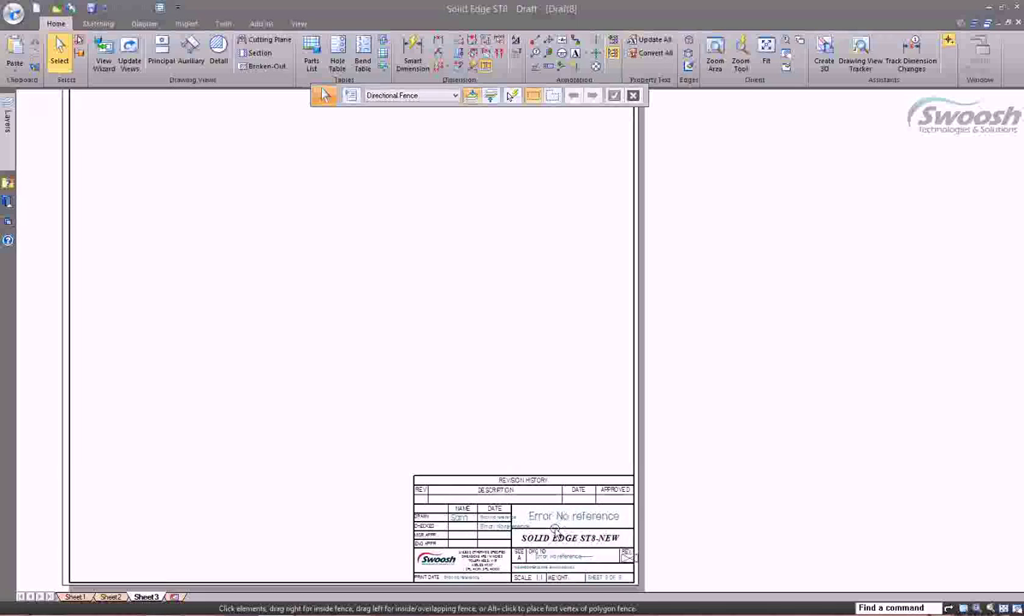
scroll(618, 541, down, 1)
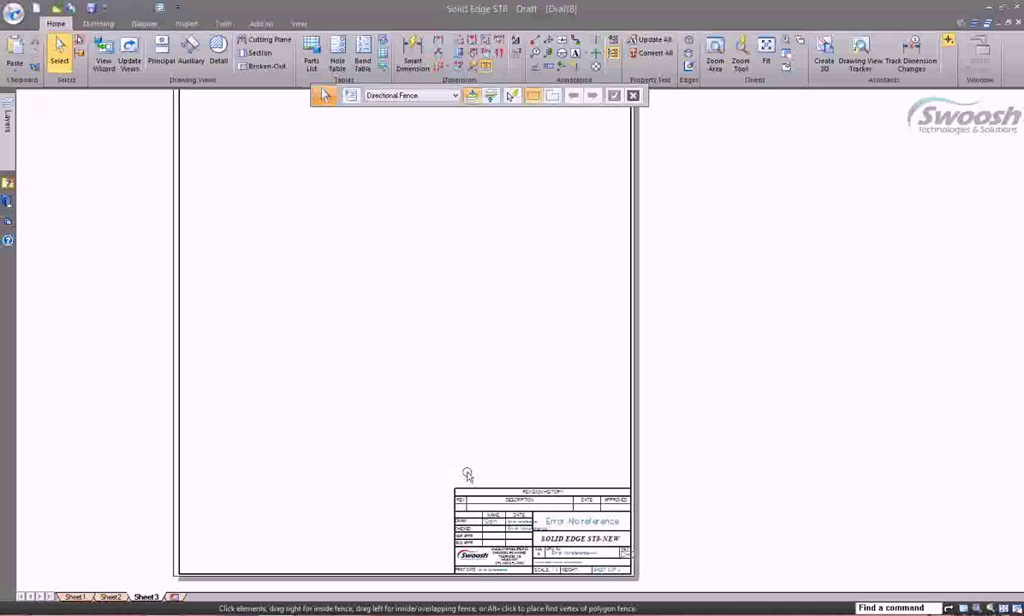
drag(443, 471, 647, 584)
scroll(617, 481, down, 2)
scroll(592, 443, up, 1)
scroll(592, 443, down, 1)
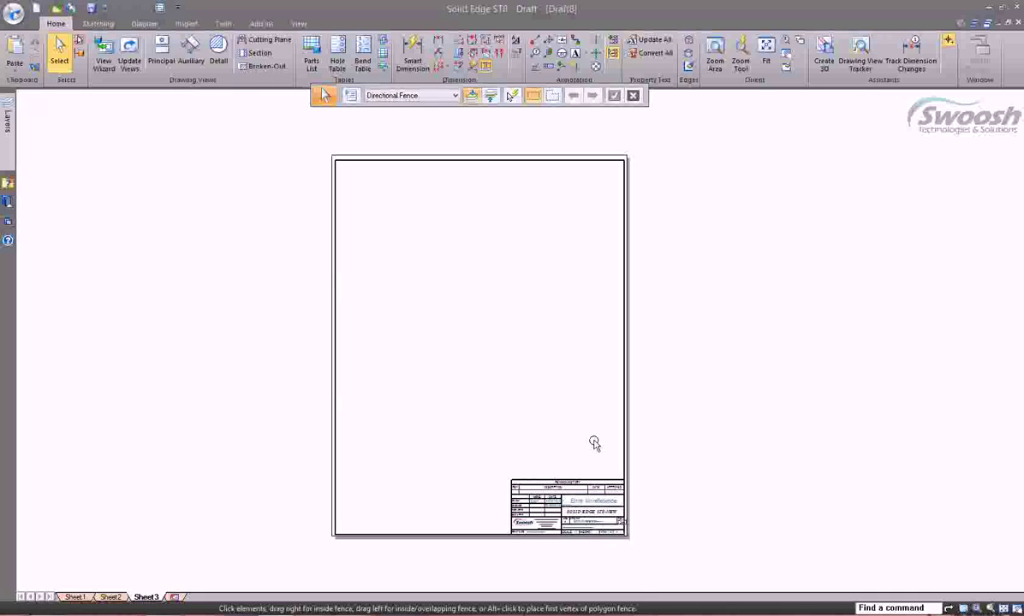